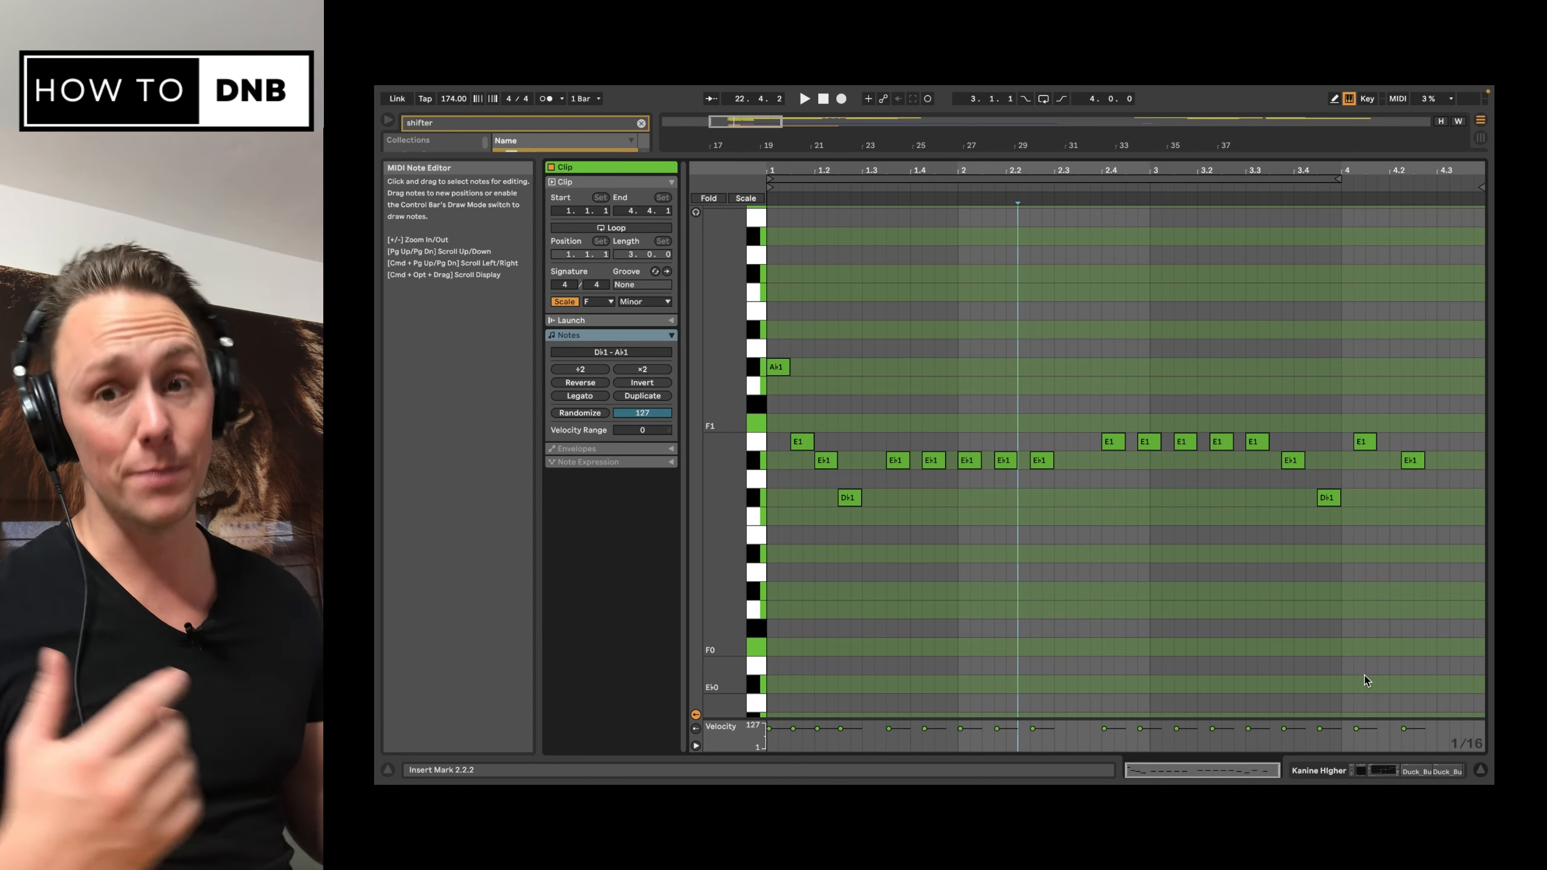
Step: Return to the arrangement, select the first MIDI clip of the Kanine Higher track, and show that track's device chain
click(1480, 771)
scroll(875, 259, up, 3)
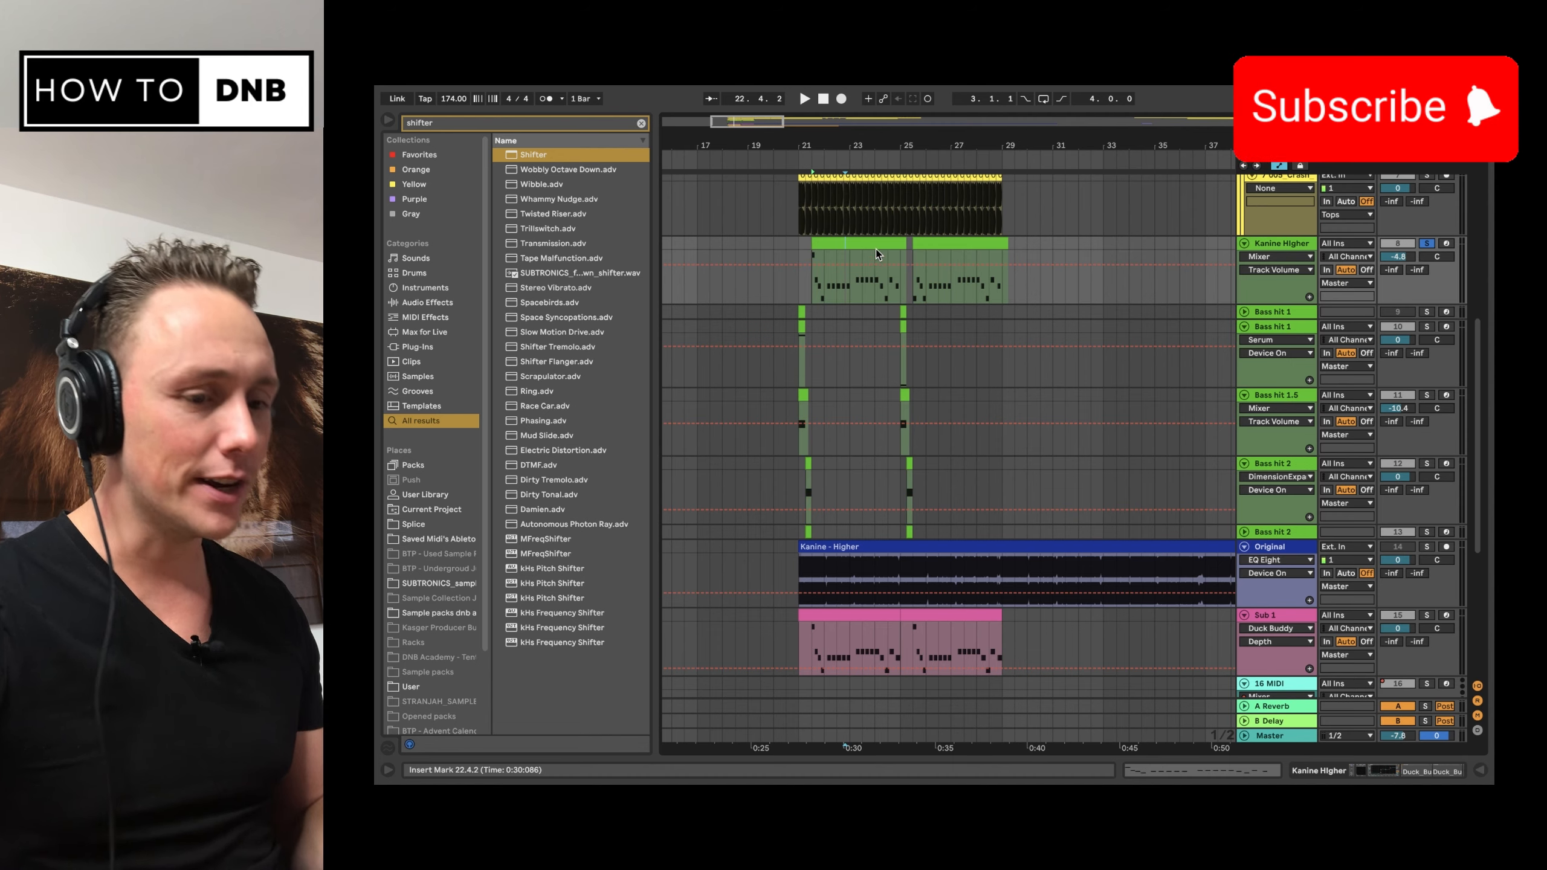
click(874, 249)
click(1220, 777)
click(1318, 772)
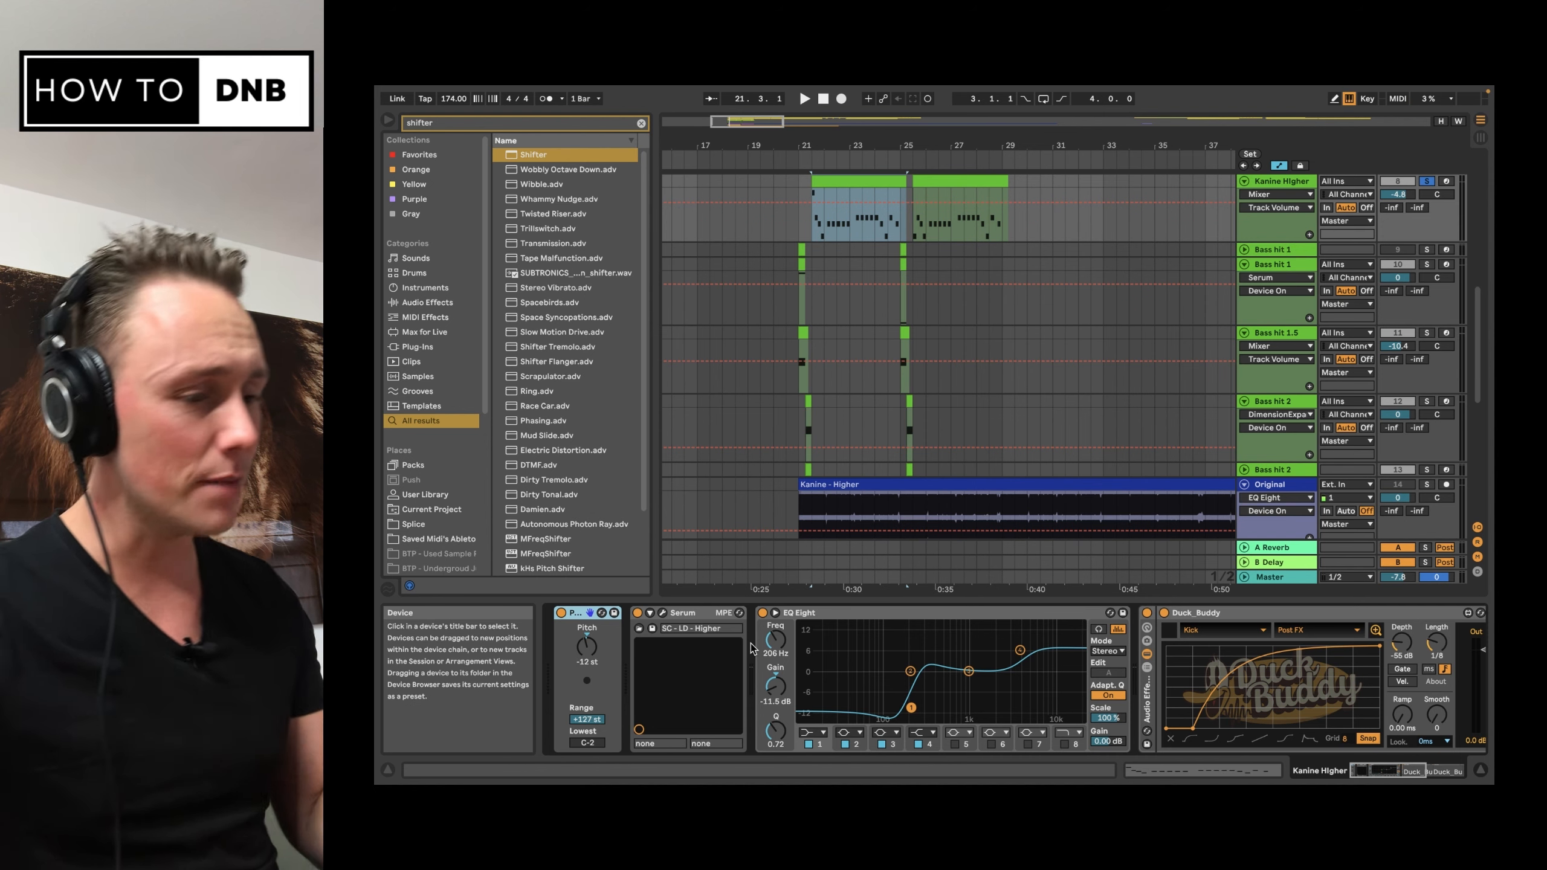
Step: Bypass the EQ Eight and the audio effect rack on the Kanine Higher track, and bring up its Serum window
click(762, 614)
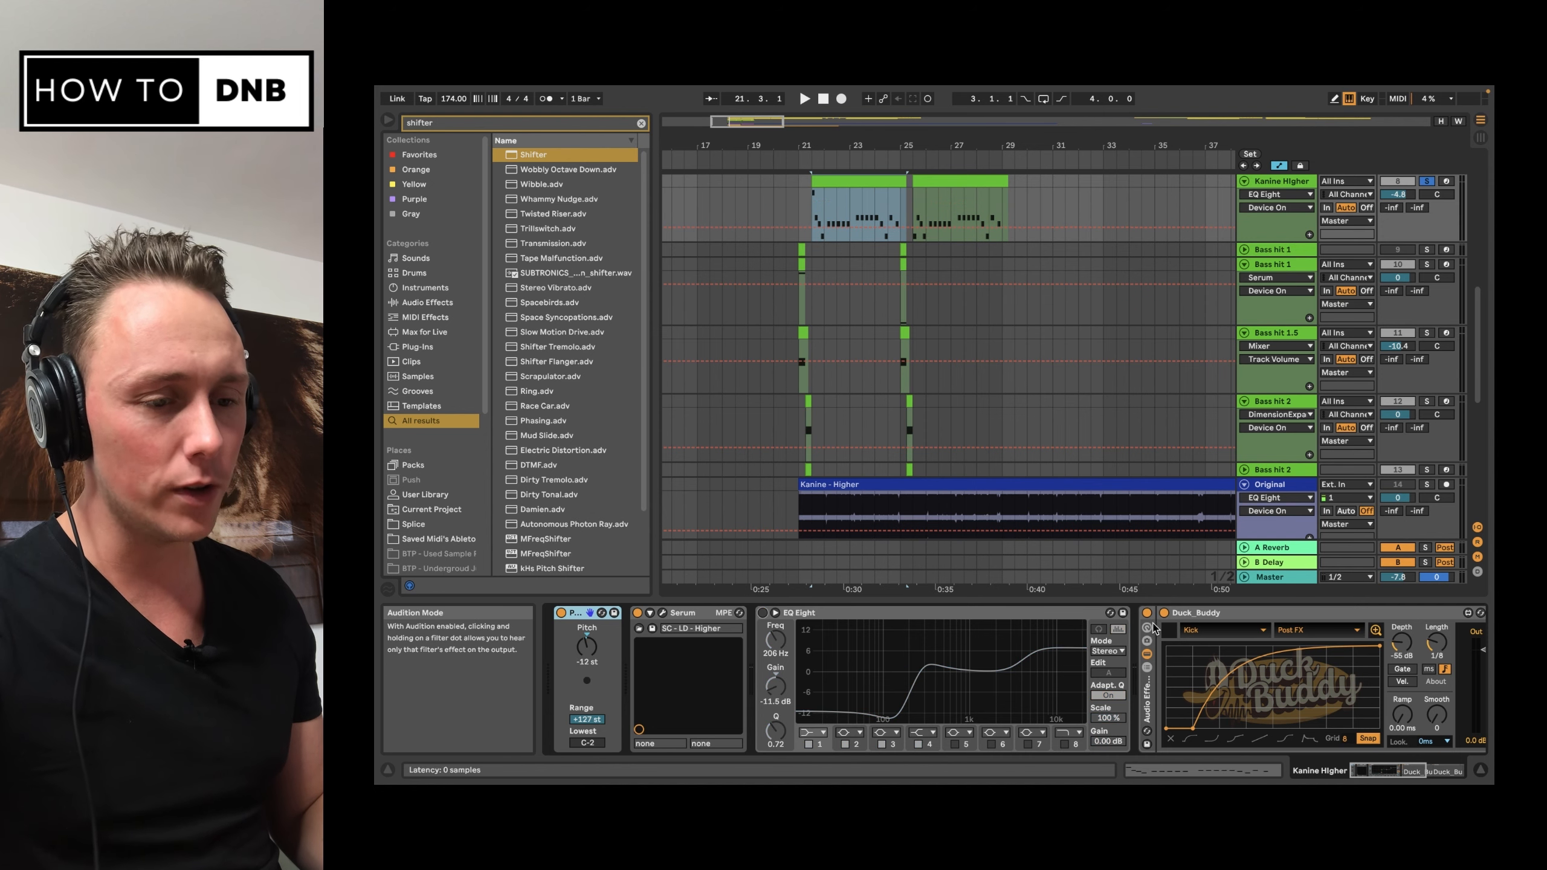
click(1147, 613)
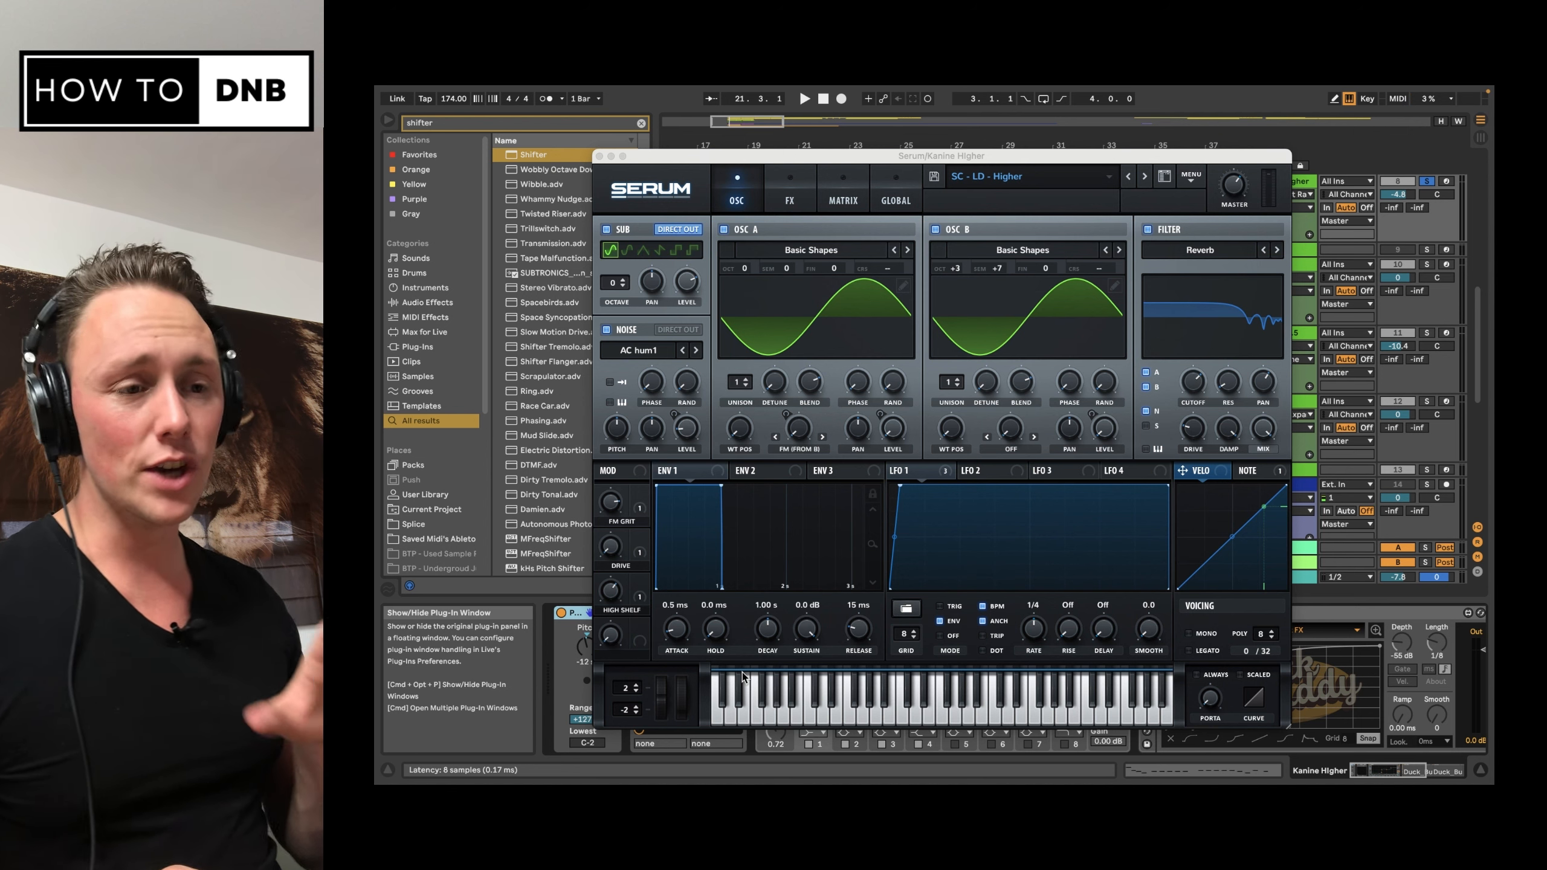
click(766, 387)
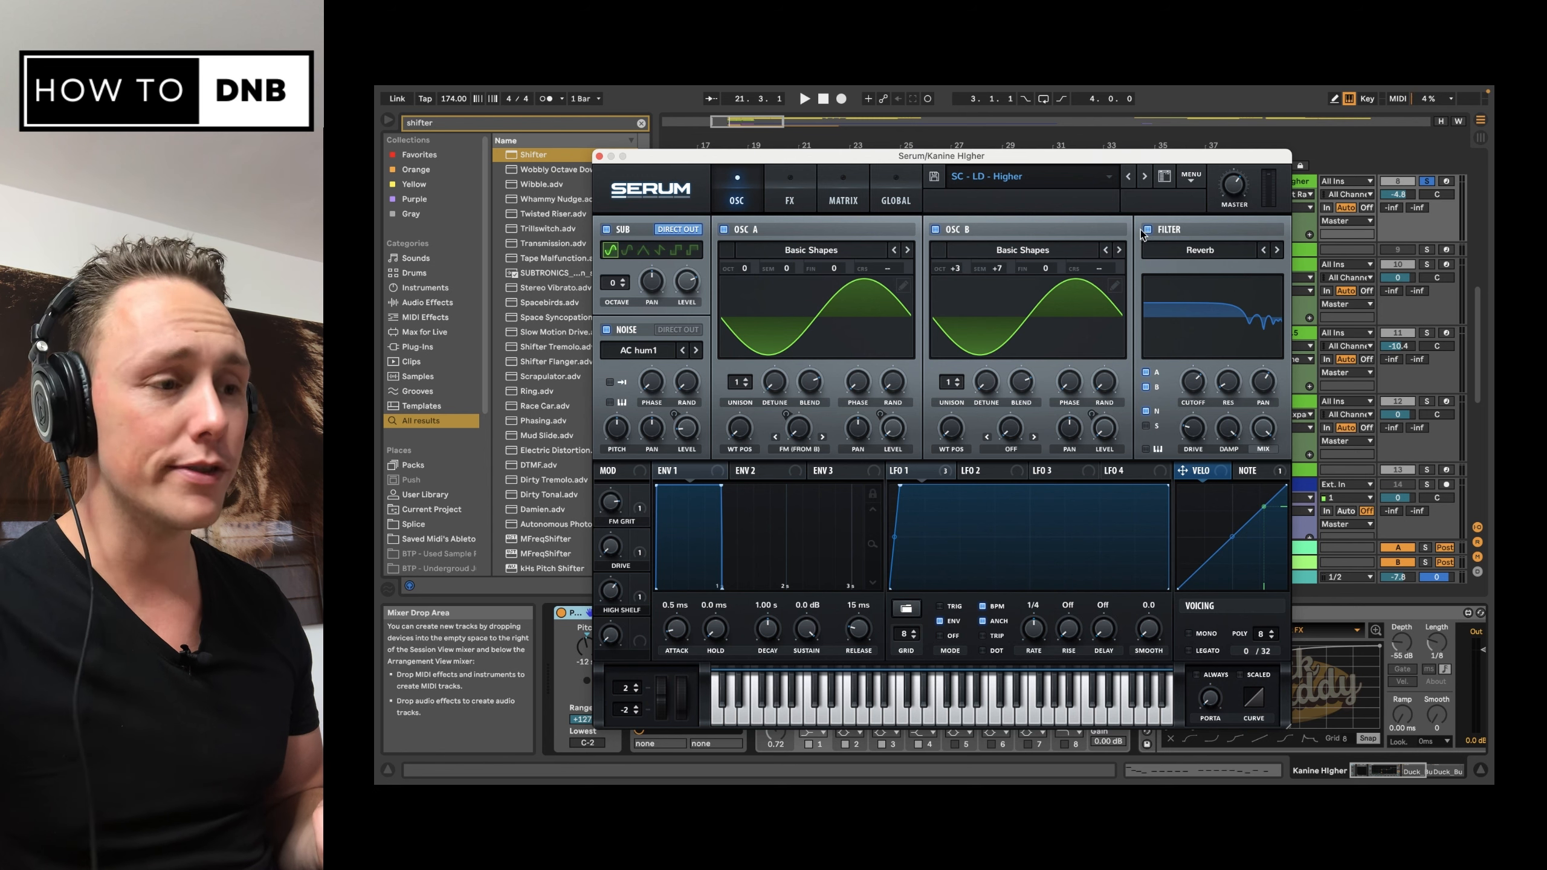
Step: Examine the oscillator and effects settings of the SC - LD - Higher patch and play the bass
click(843, 189)
click(791, 190)
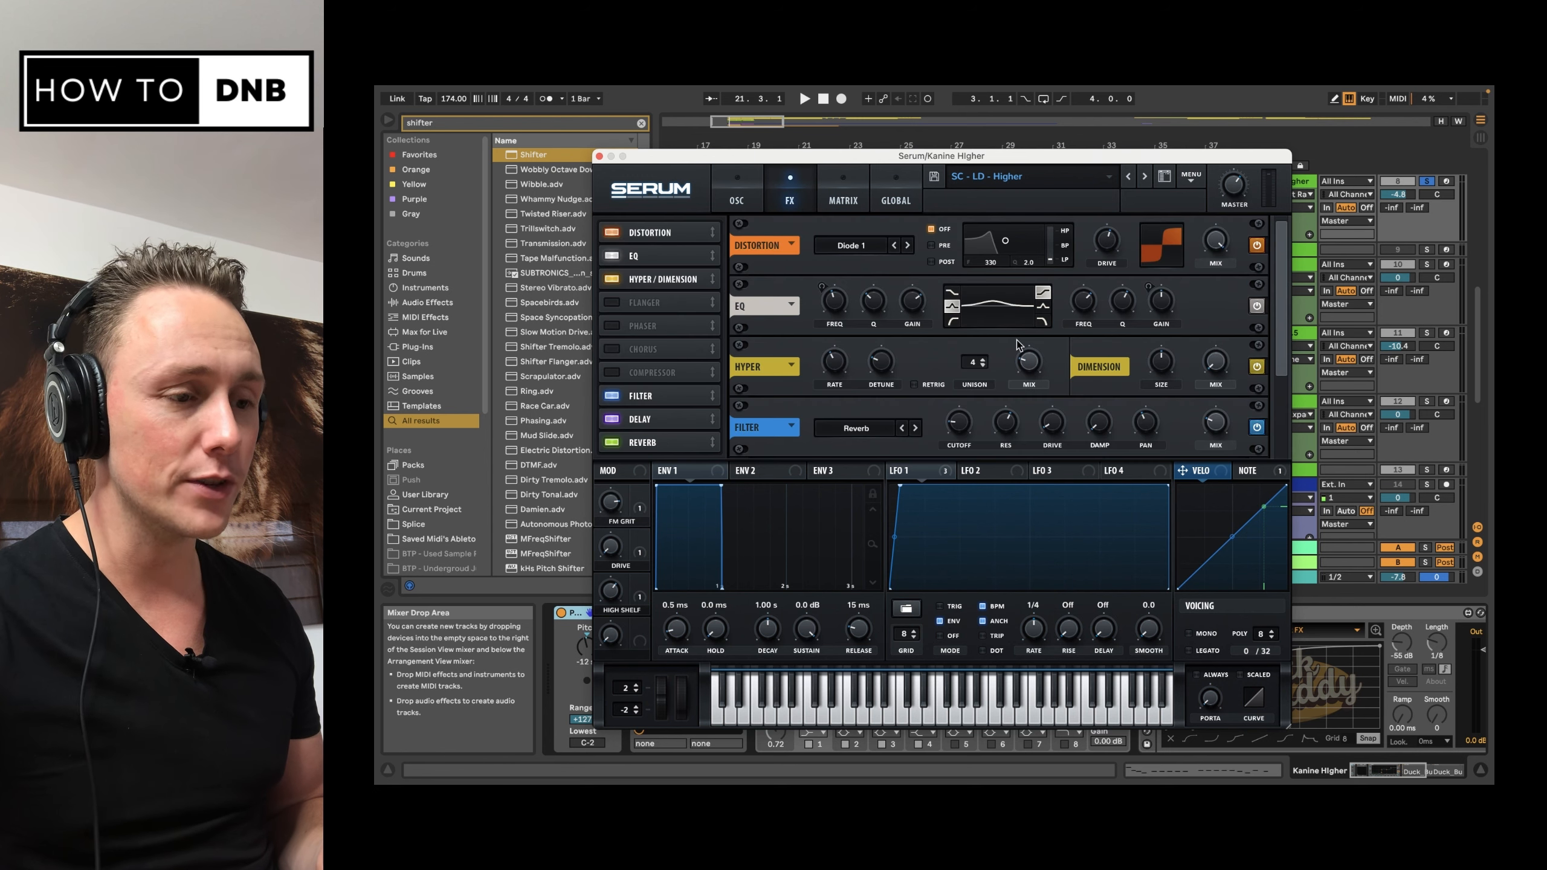
click(731, 190)
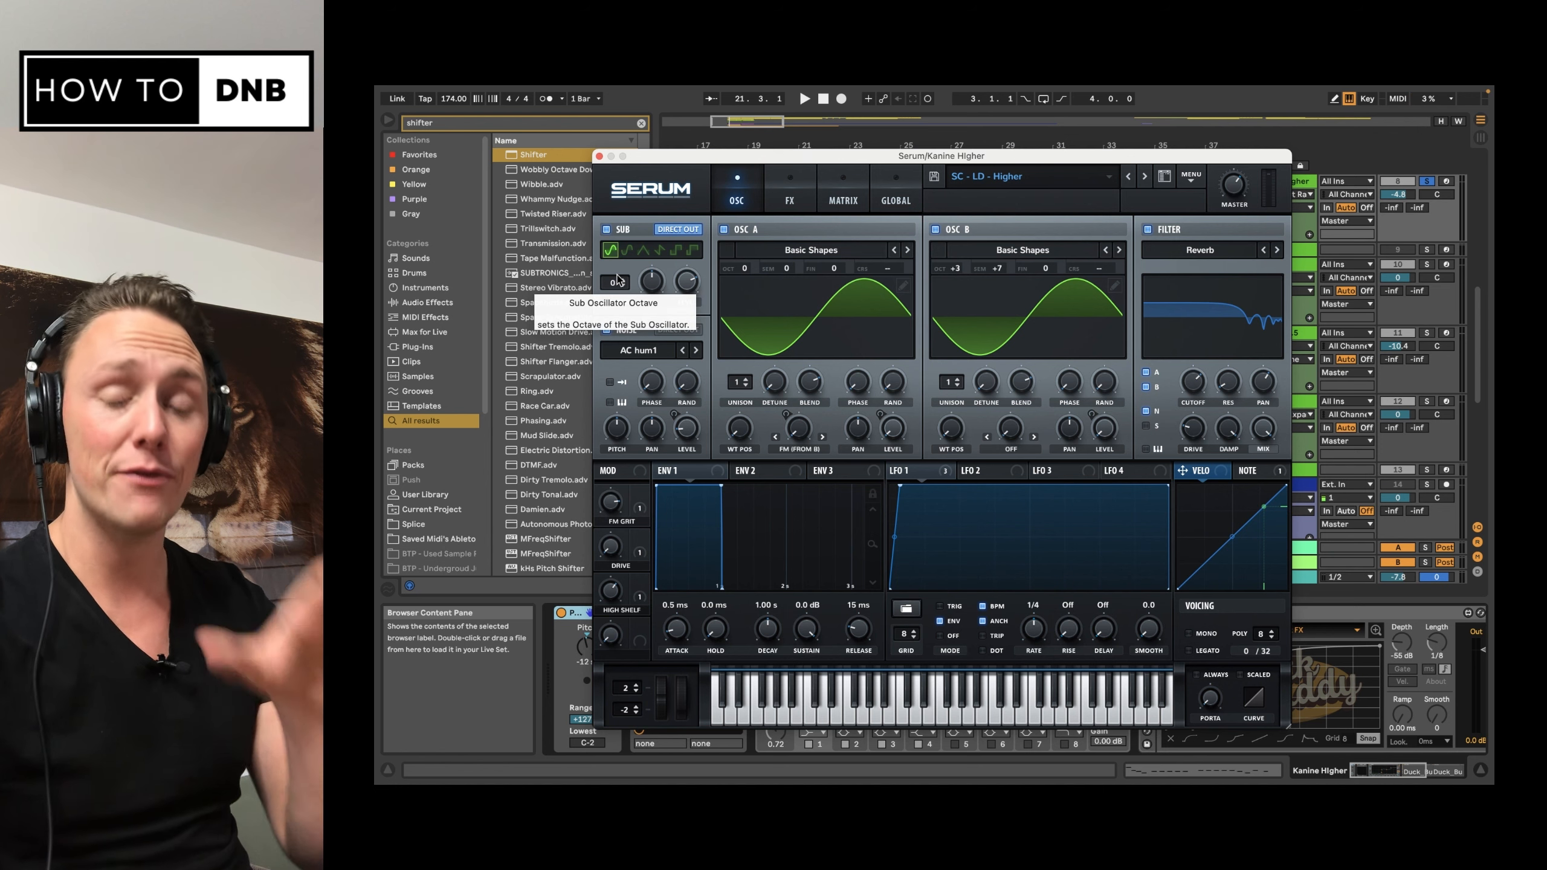
click(788, 195)
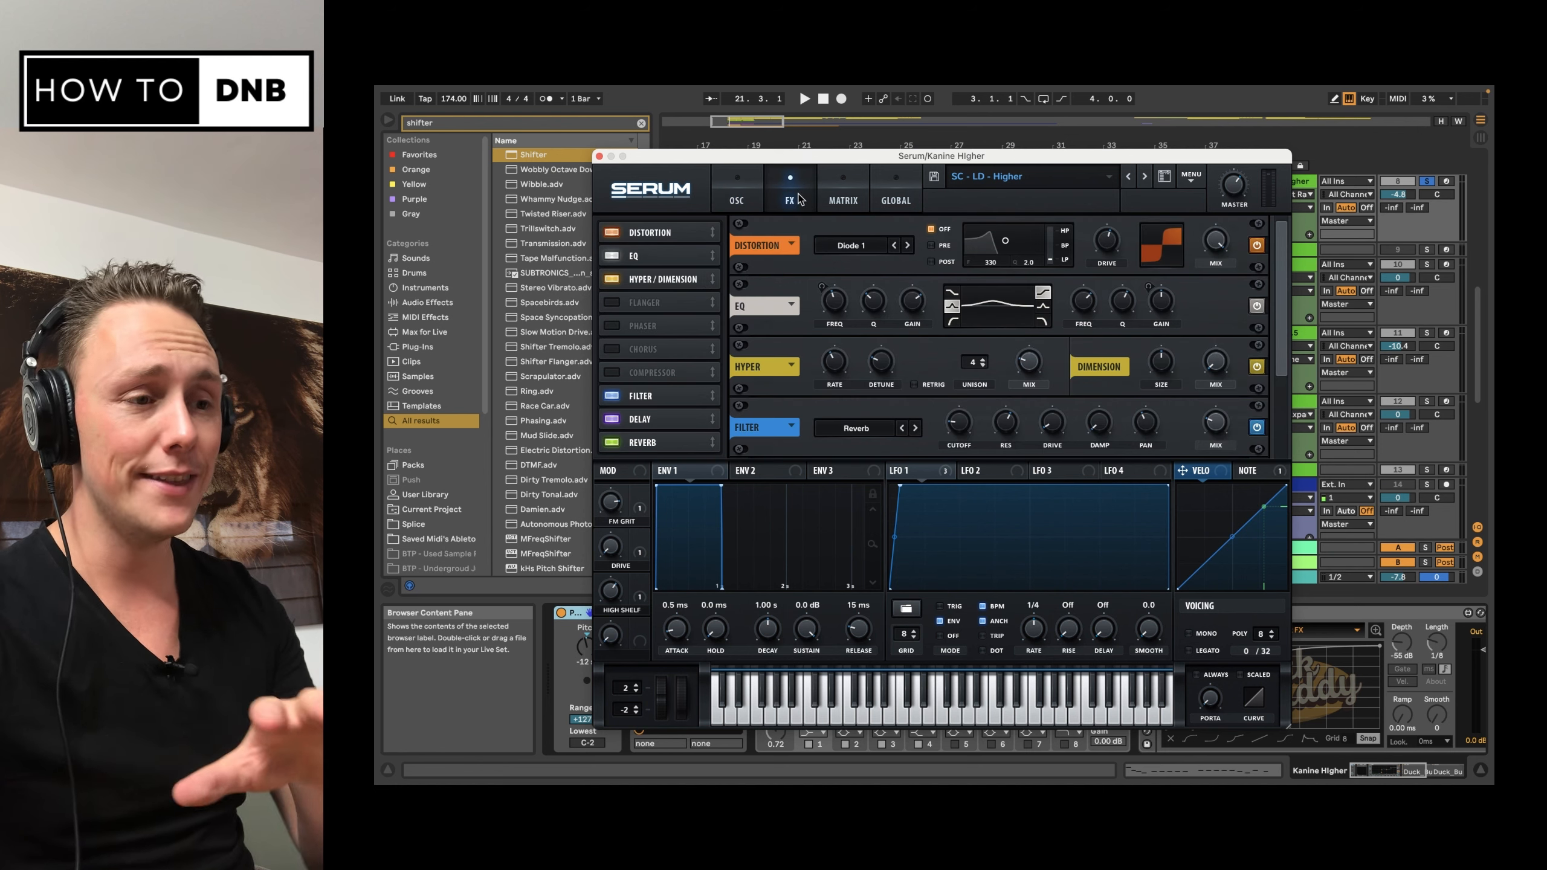
click(737, 195)
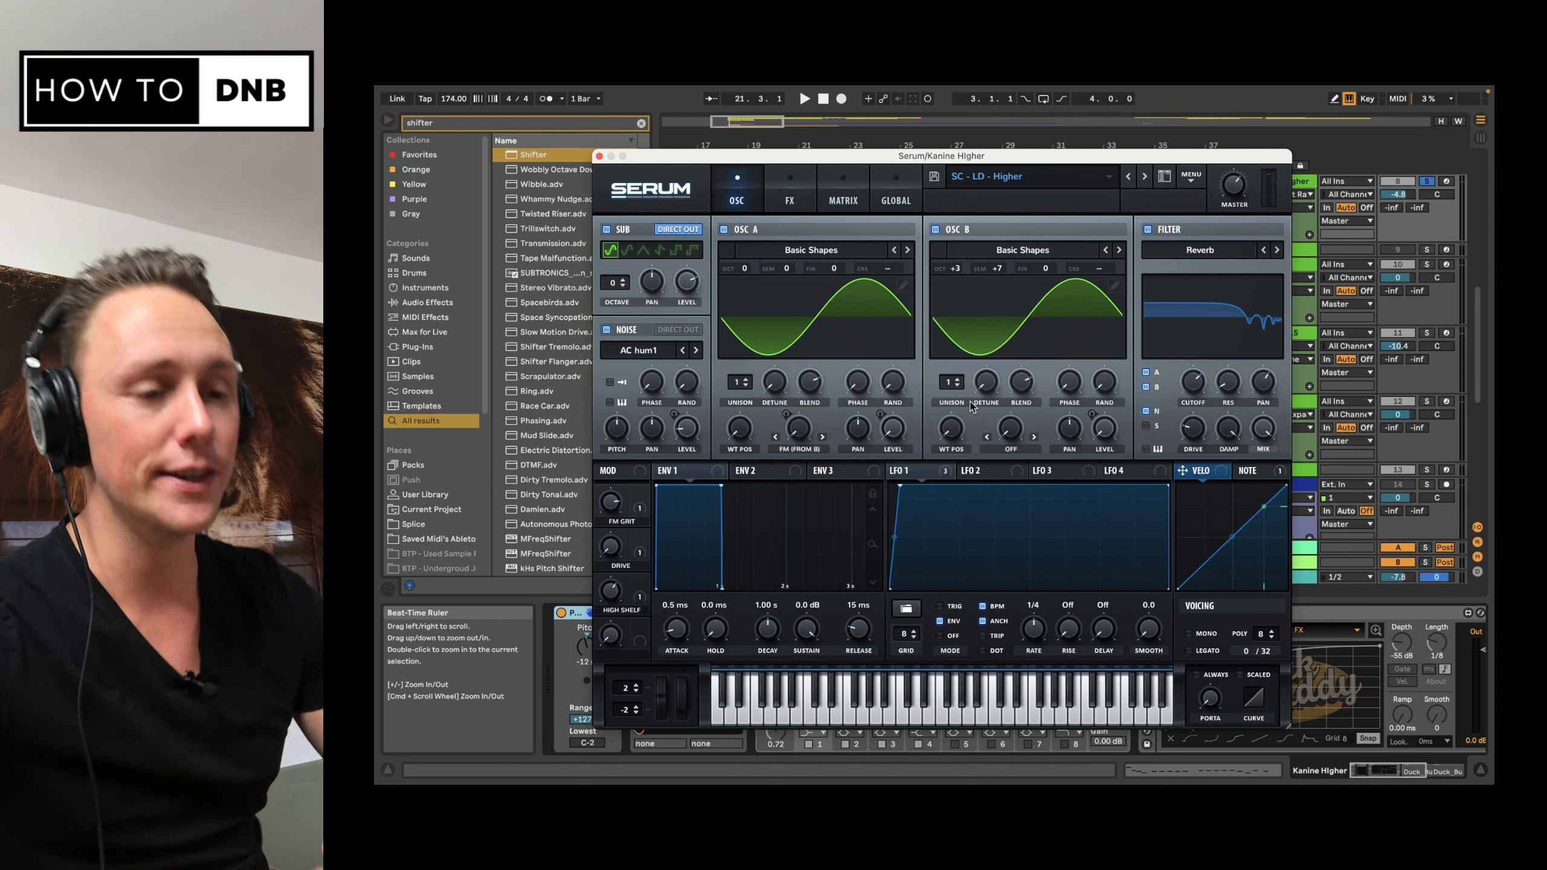
key(space)
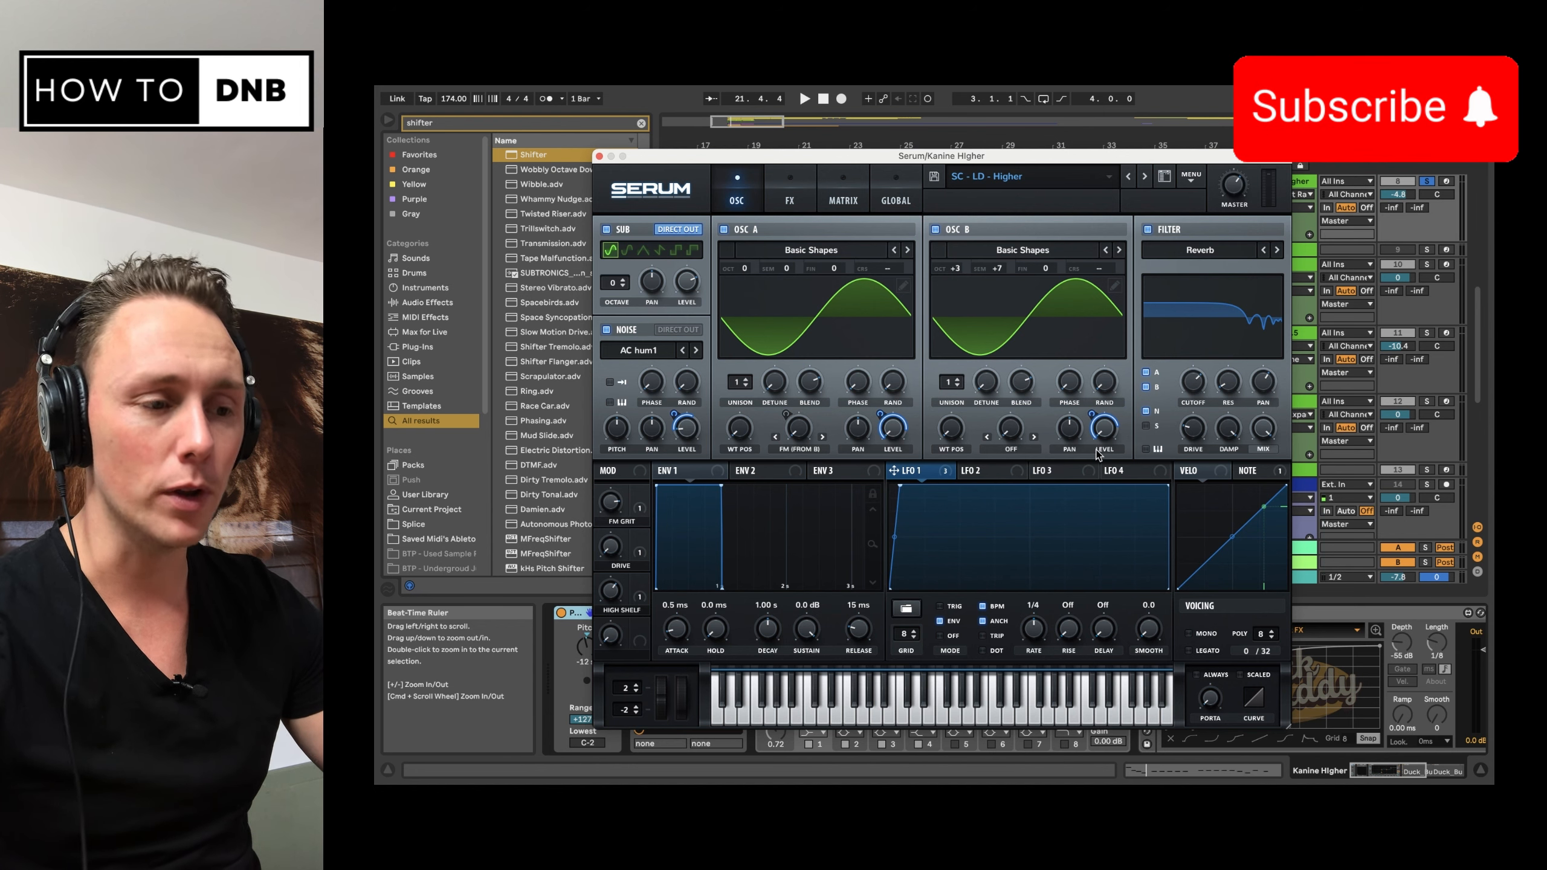
mouse_move(801, 436)
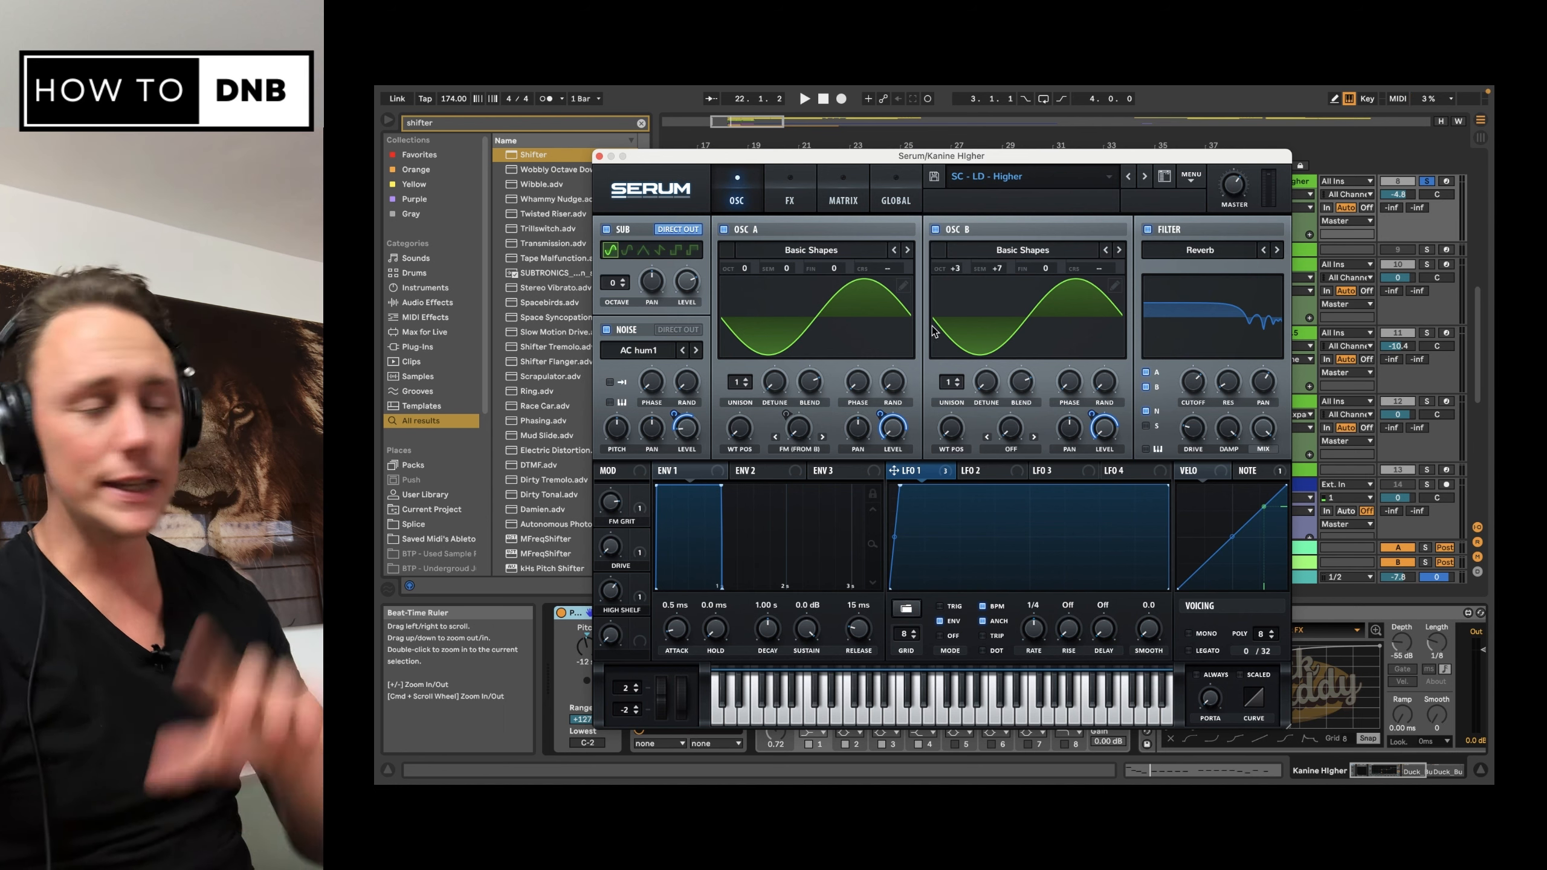
Step: Switch off Serum's oscillator-page filter and bypass its reverb, delay, filter, Hyper/Dimension, EQ and distortion effects
click(1147, 230)
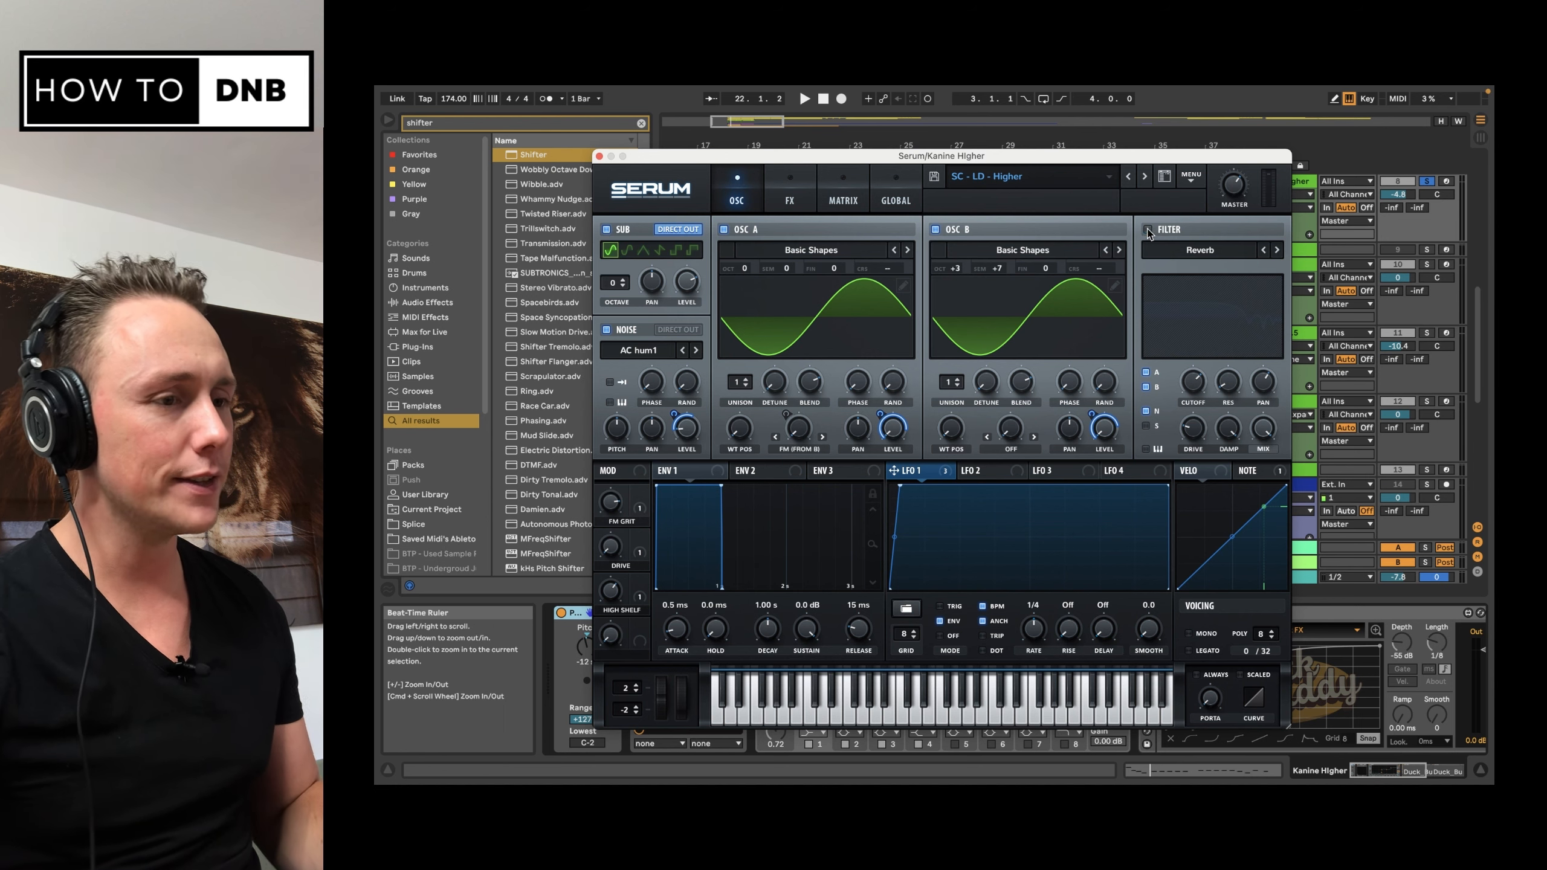
click(793, 198)
click(634, 394)
click(611, 348)
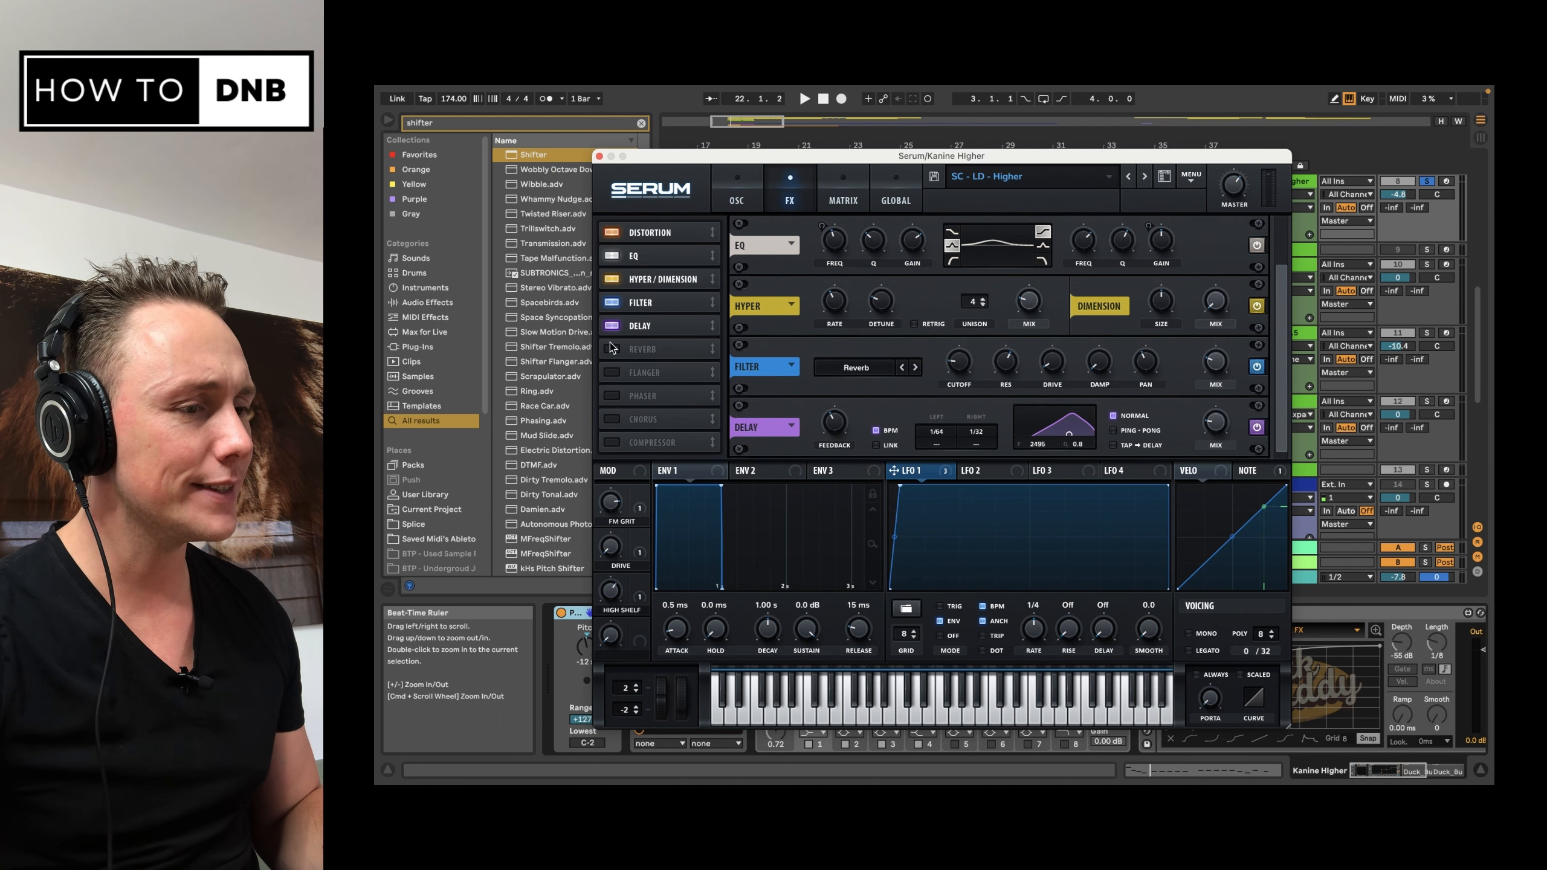
click(611, 325)
click(612, 302)
click(614, 280)
click(613, 257)
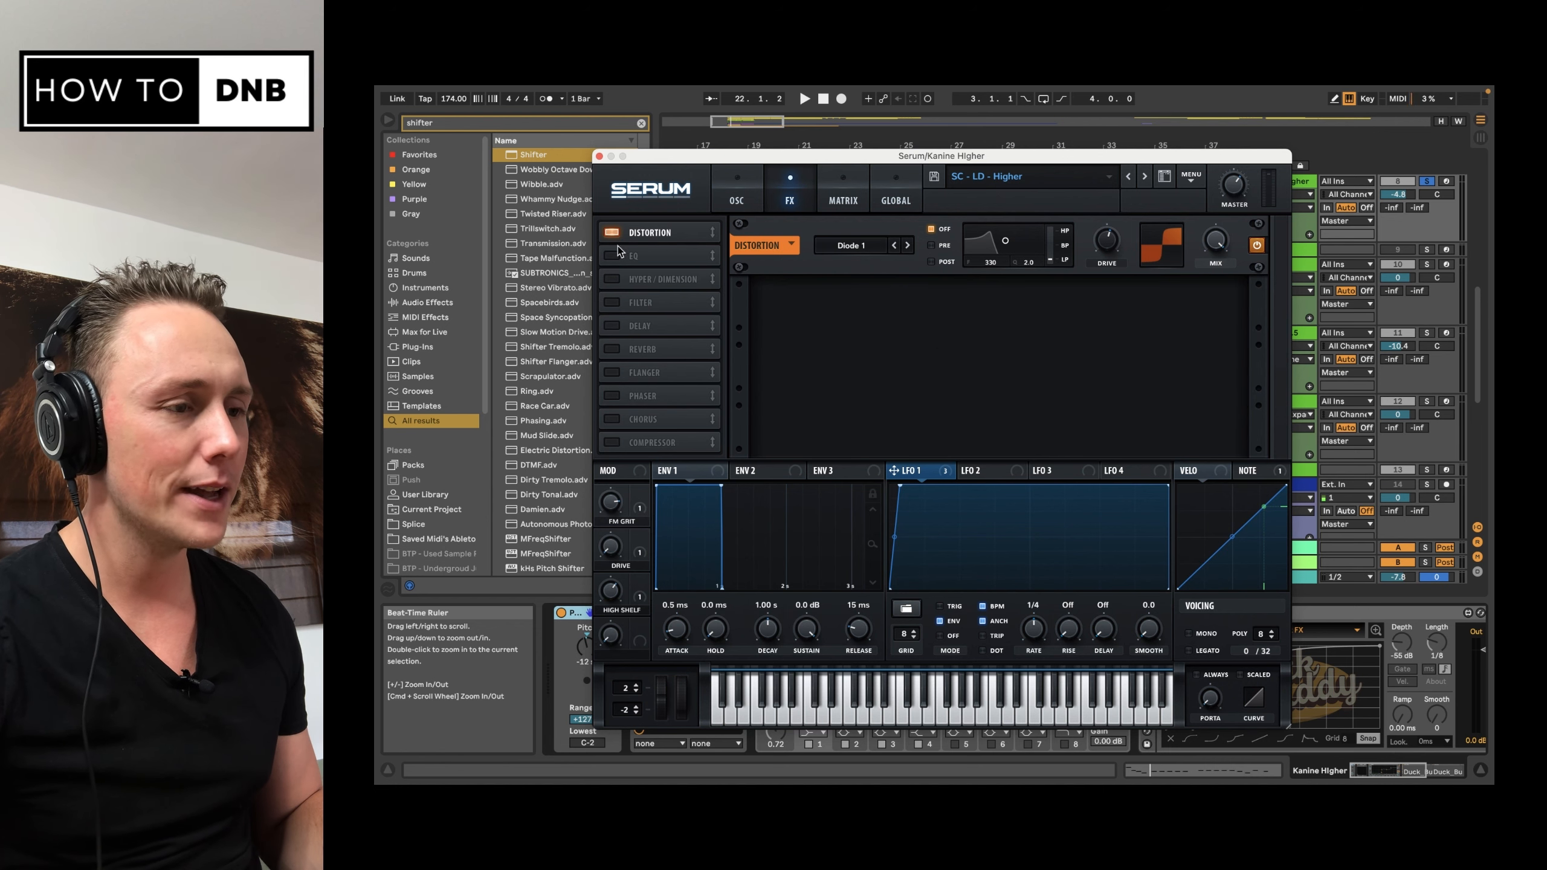
click(612, 232)
click(739, 205)
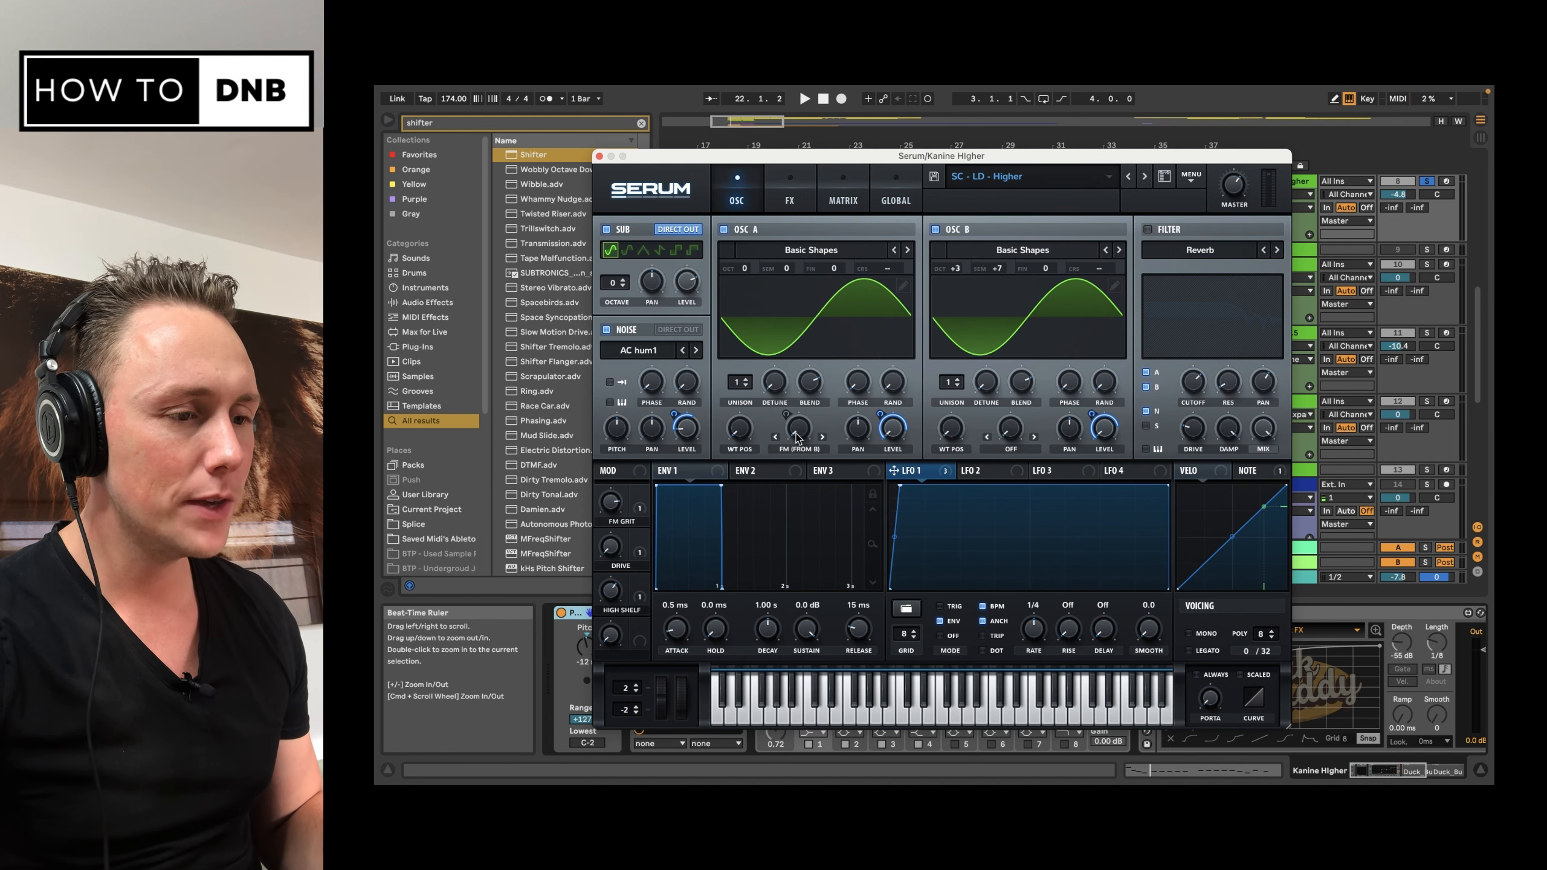
Step: Highlight the FM Grit macro's assignment and audition the FM (From B) warp on oscillator A
click(645, 507)
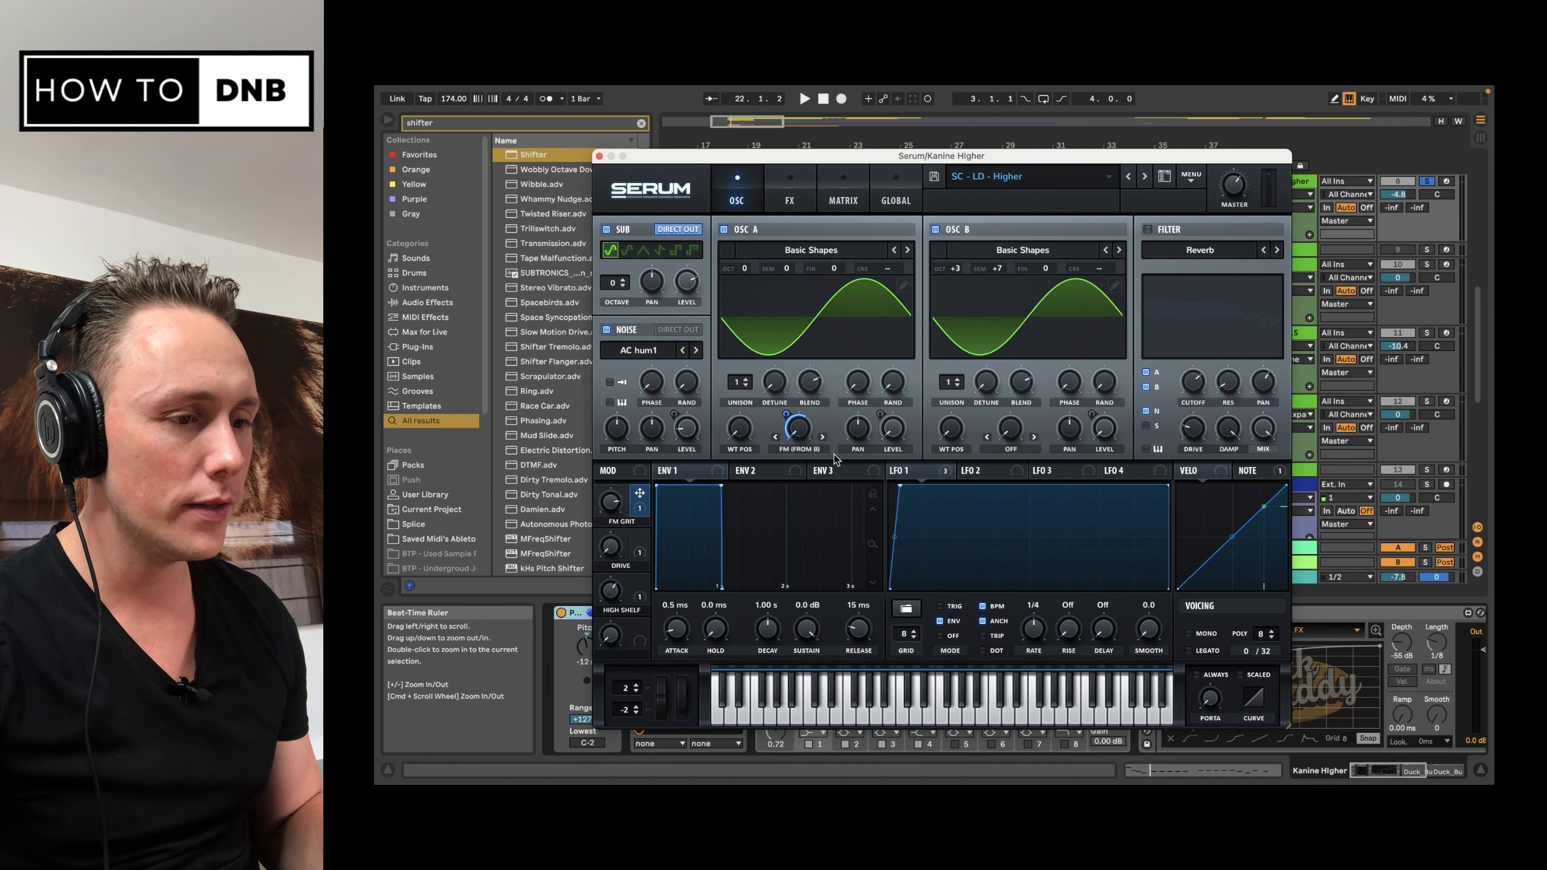
mouse_move(805, 439)
key(space)
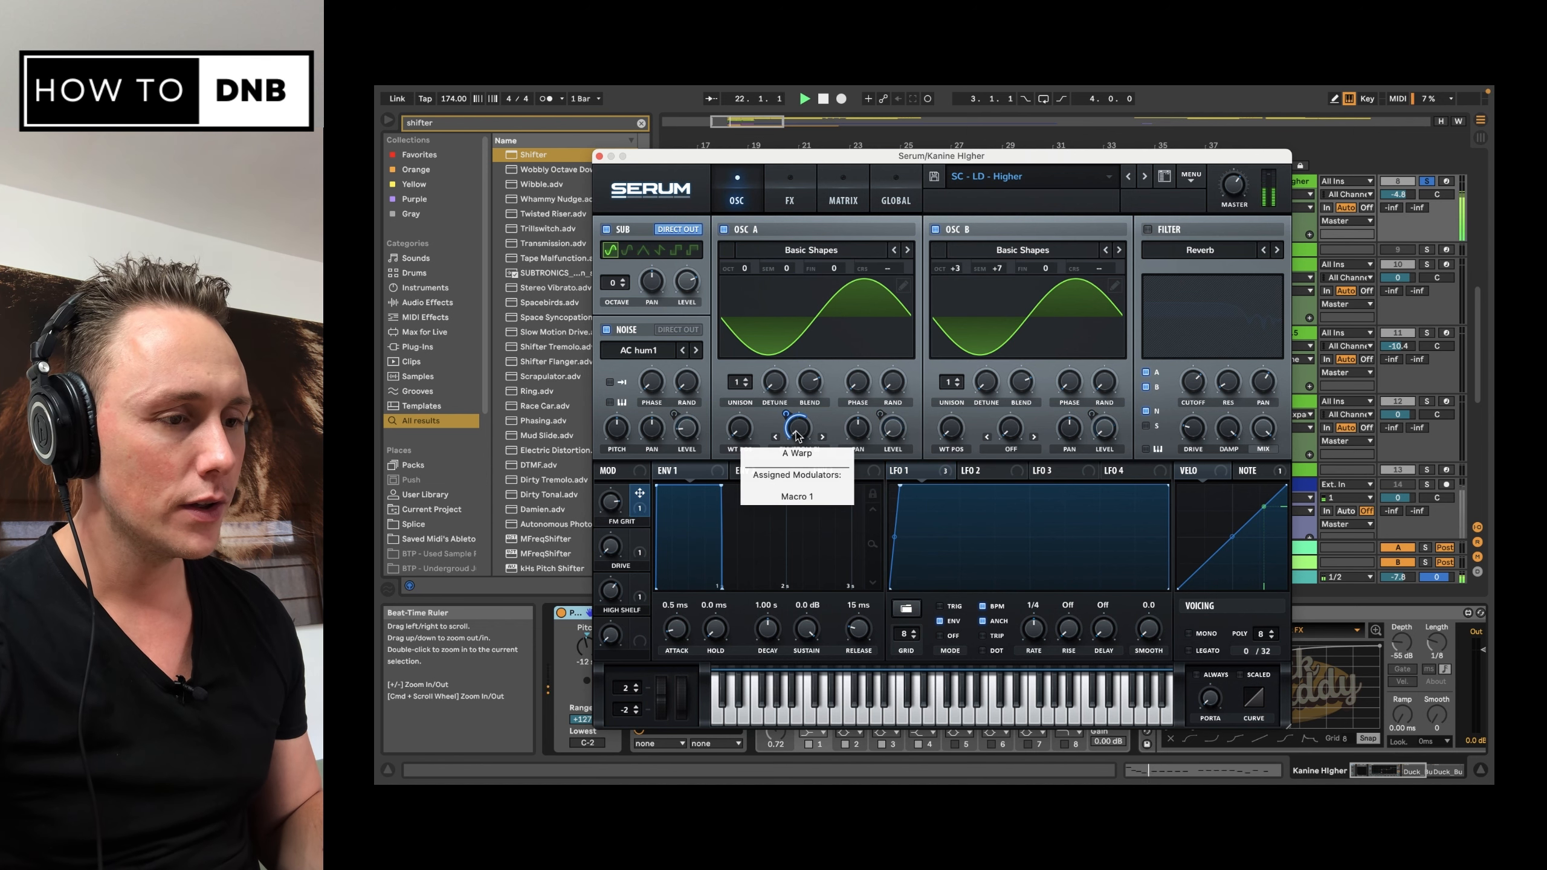
key(space)
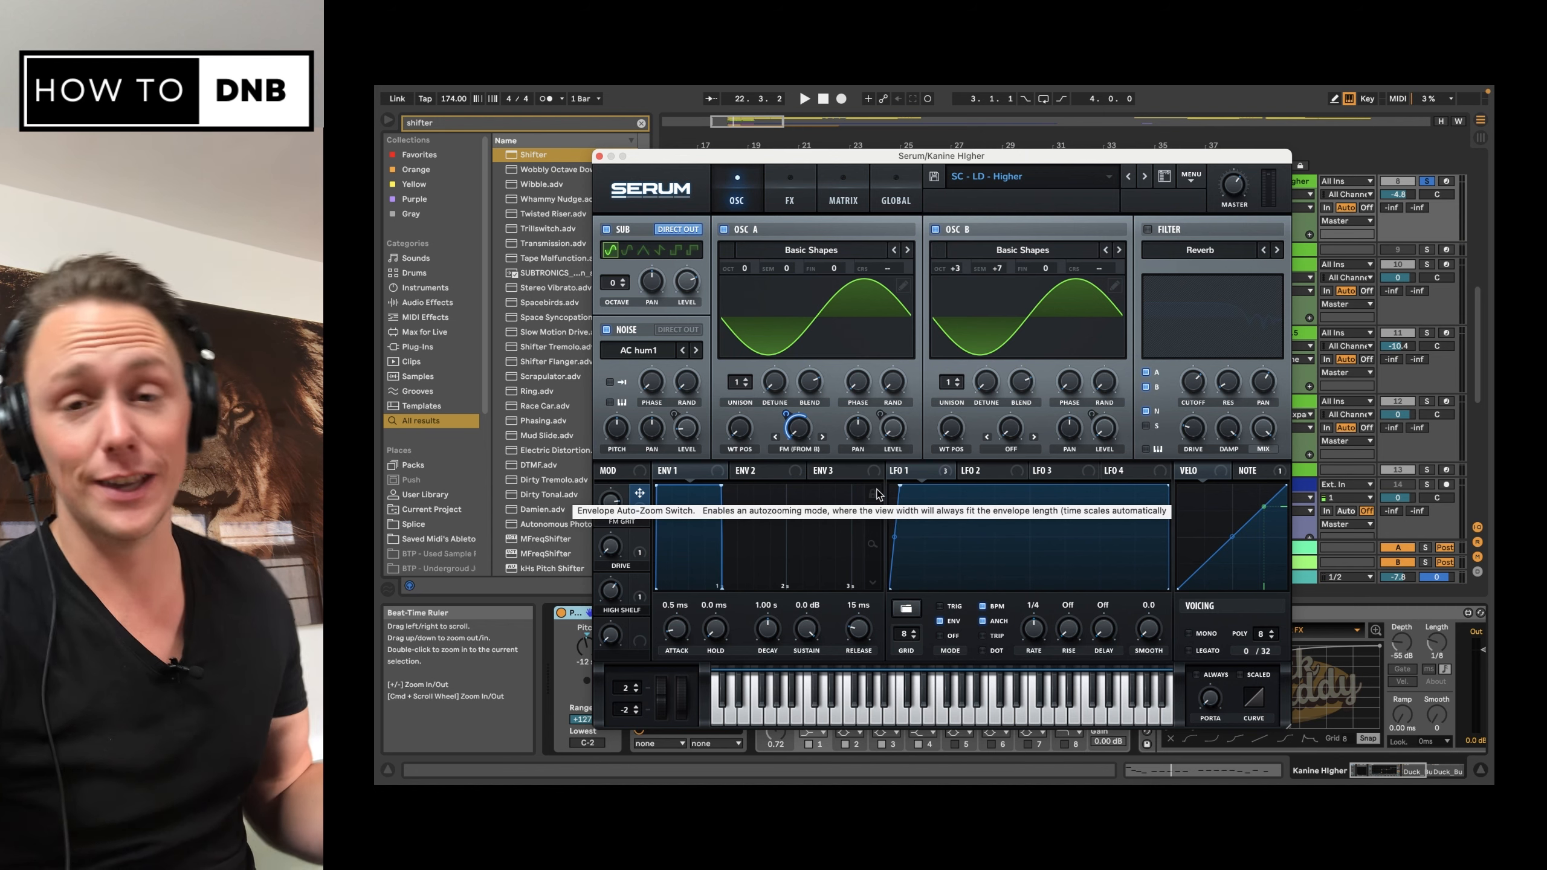
key(space)
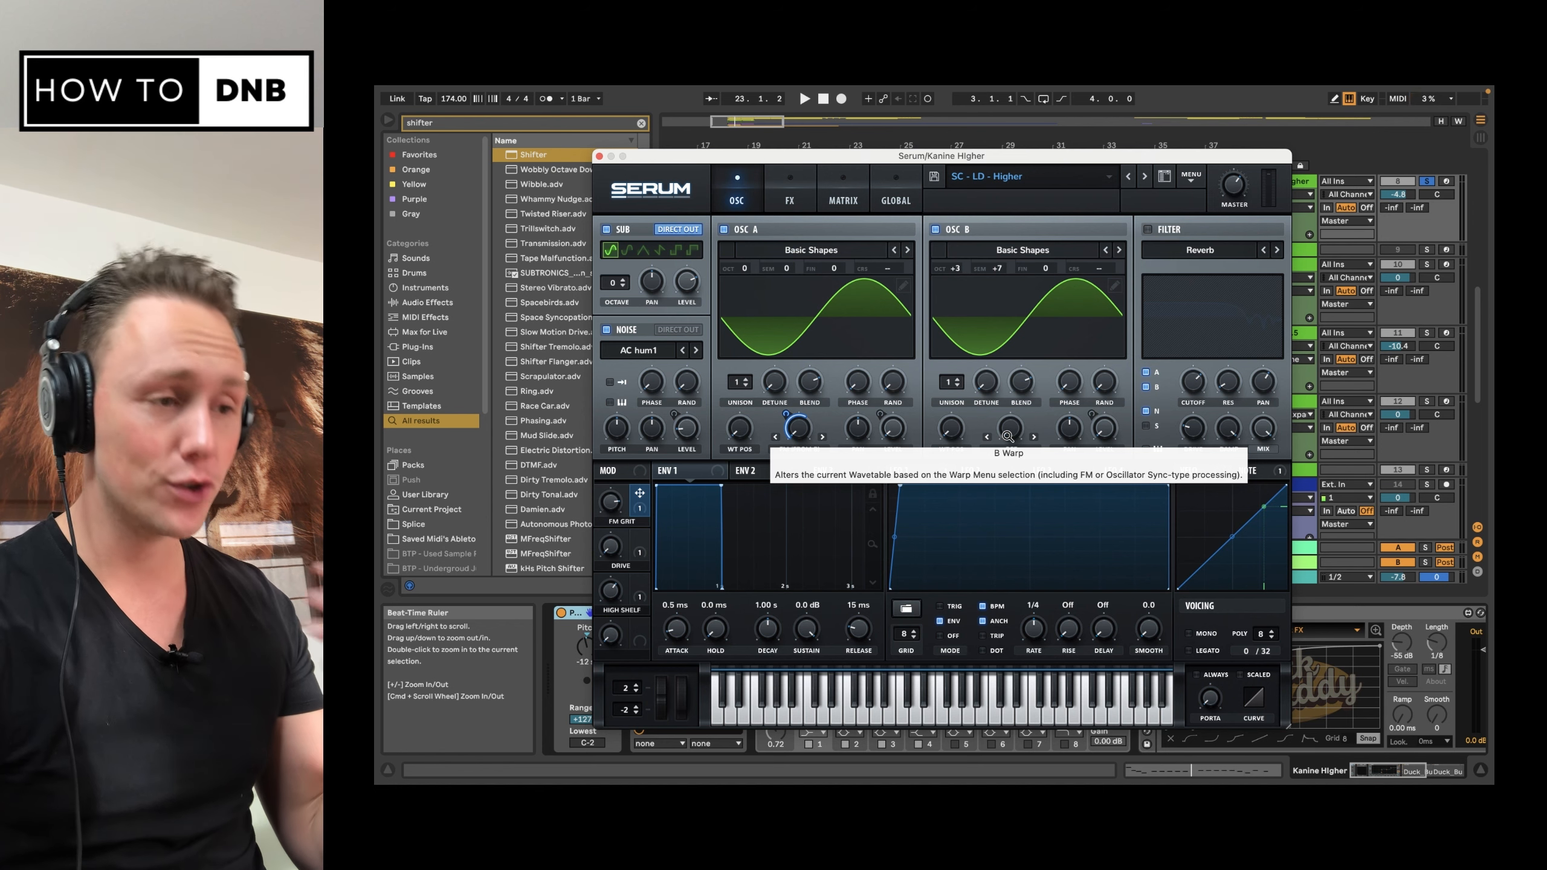
Step: Re-enable the Diode 1 distortion effect in Serum and play the bass through it
click(789, 197)
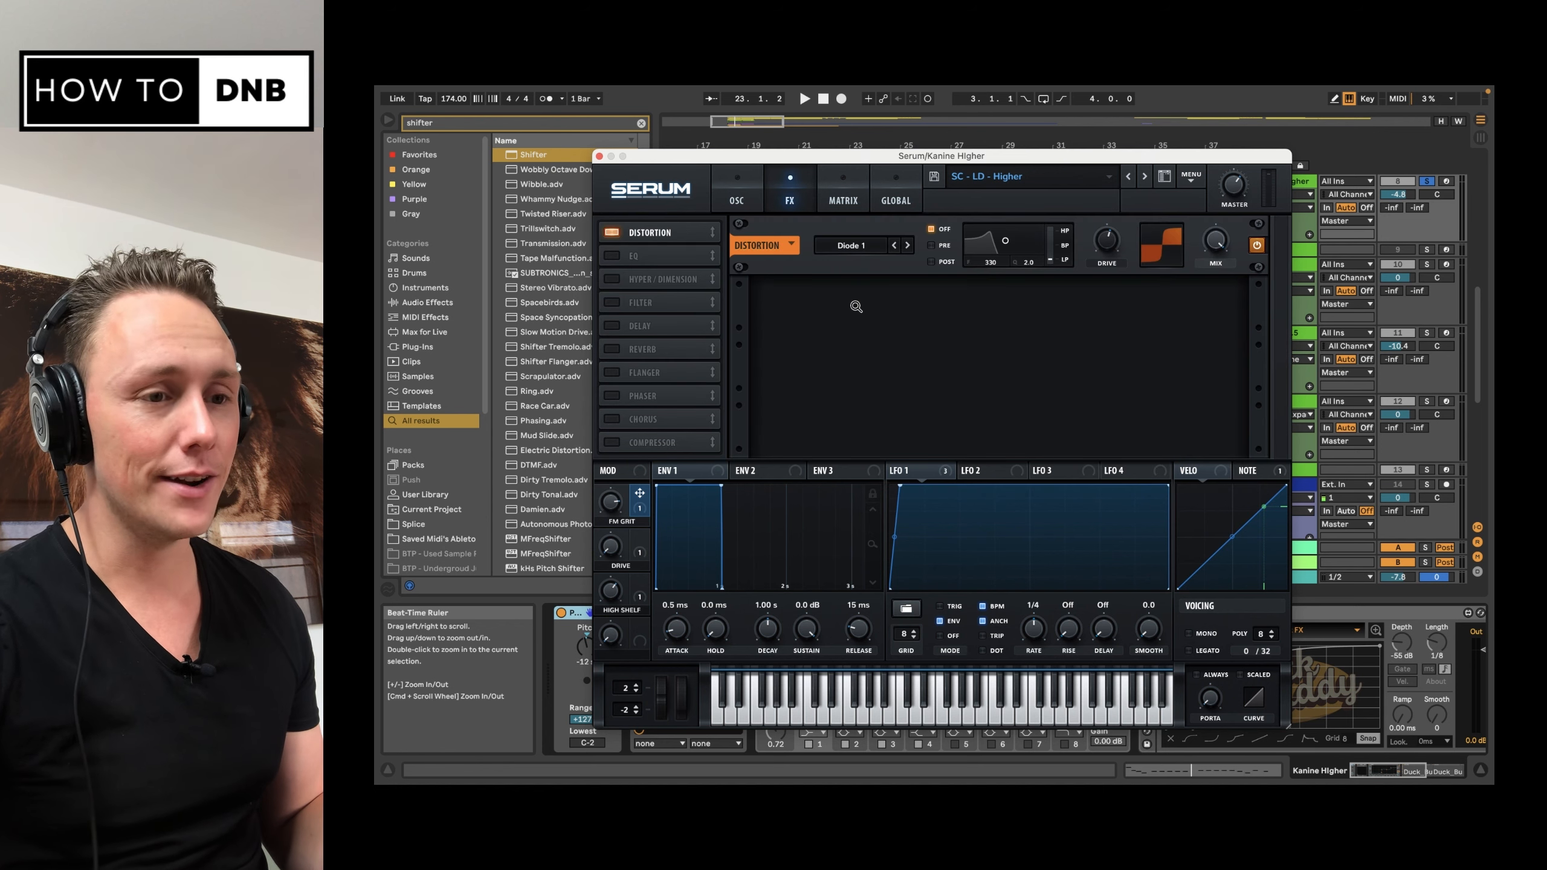
key(space)
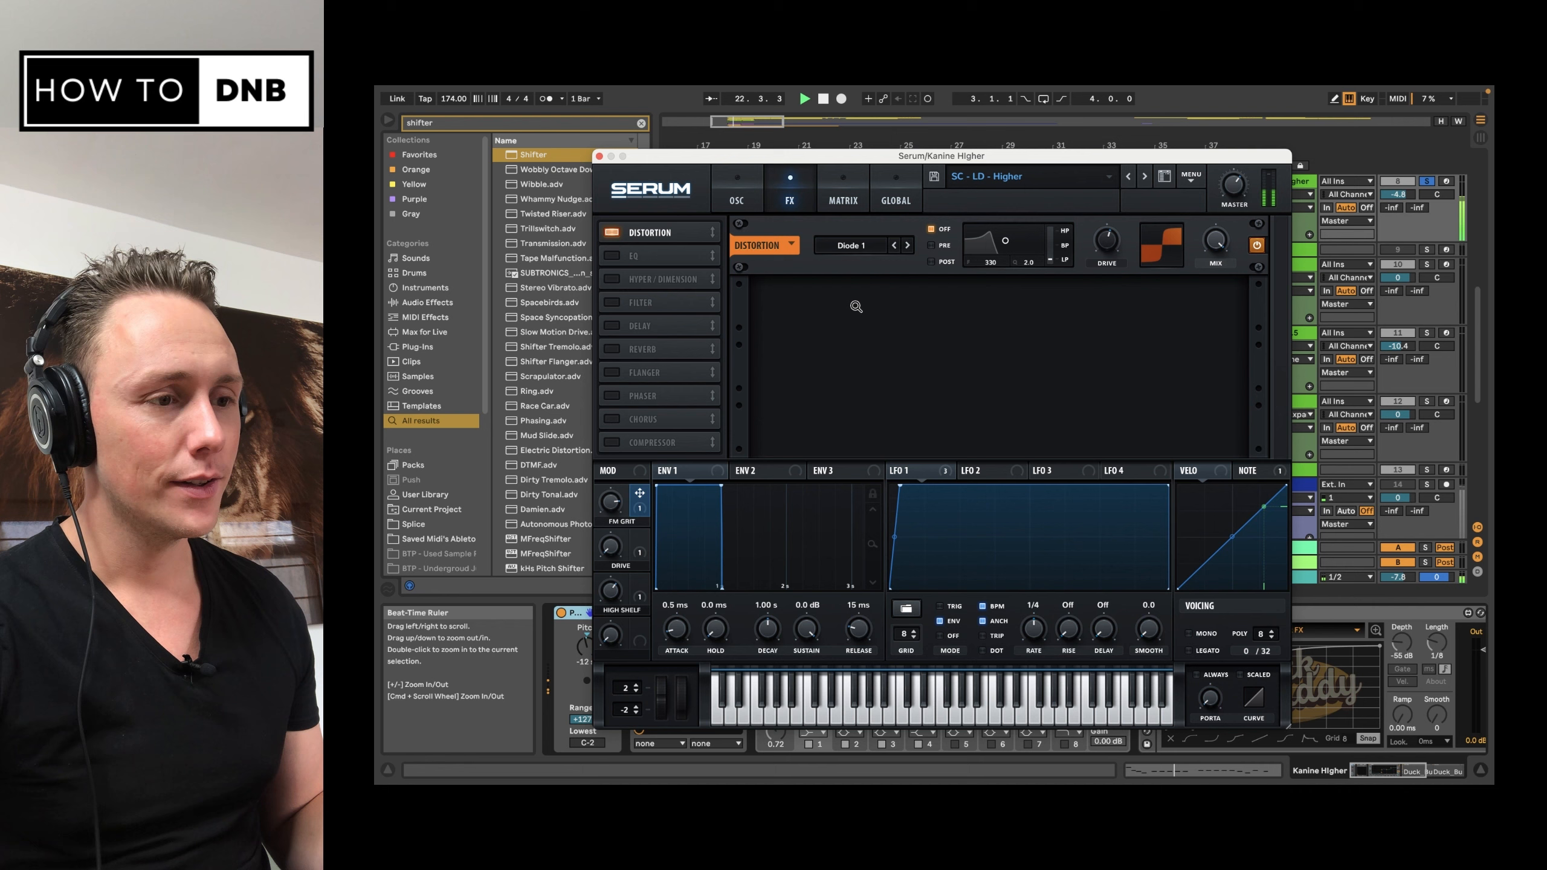
key(space)
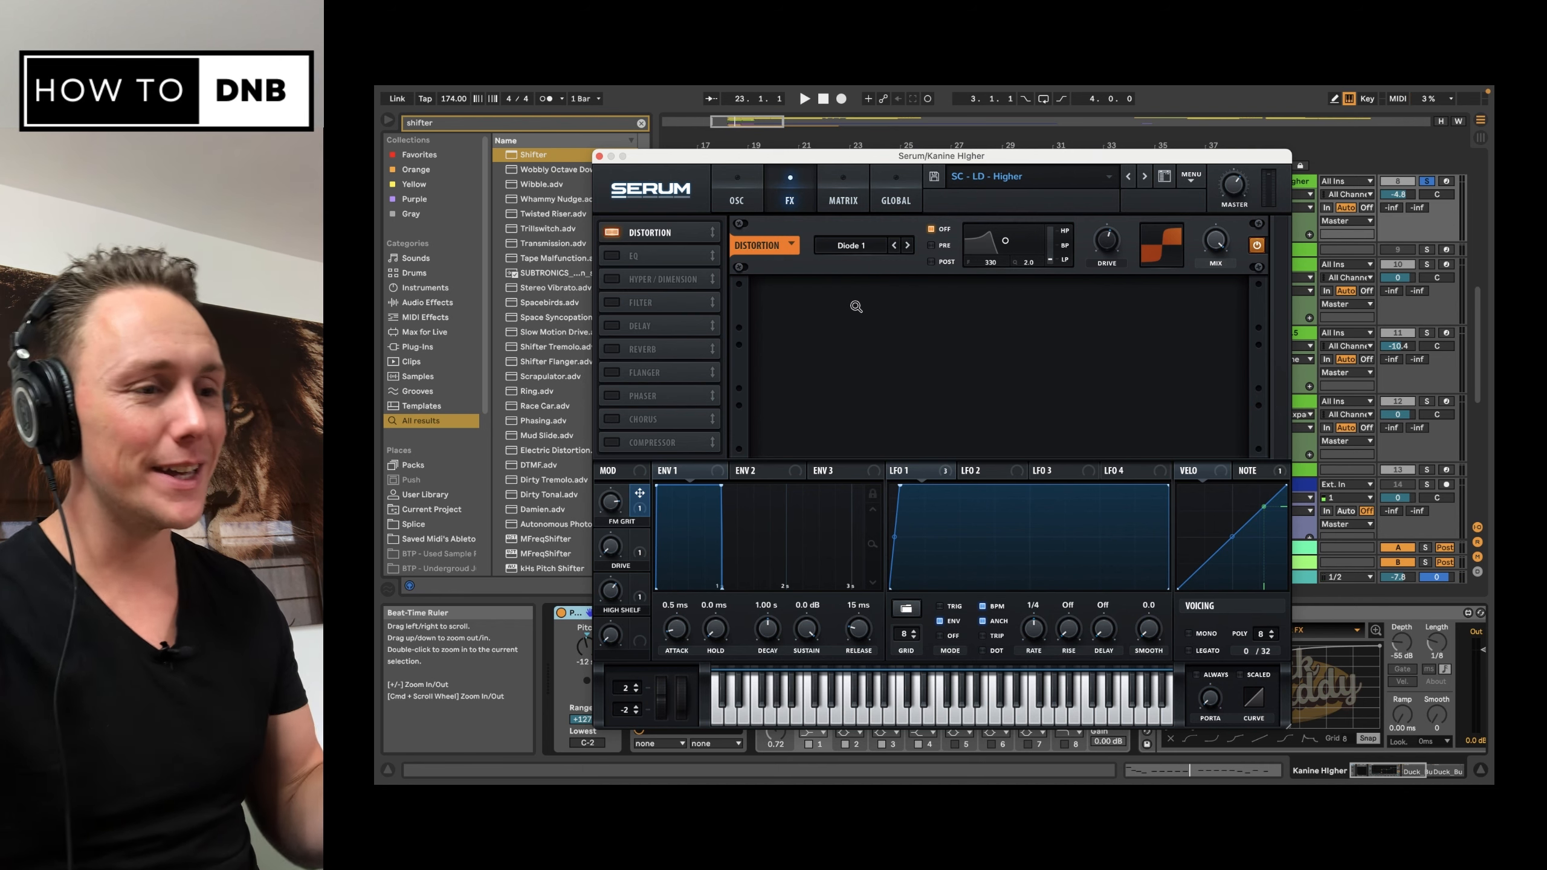
click(739, 196)
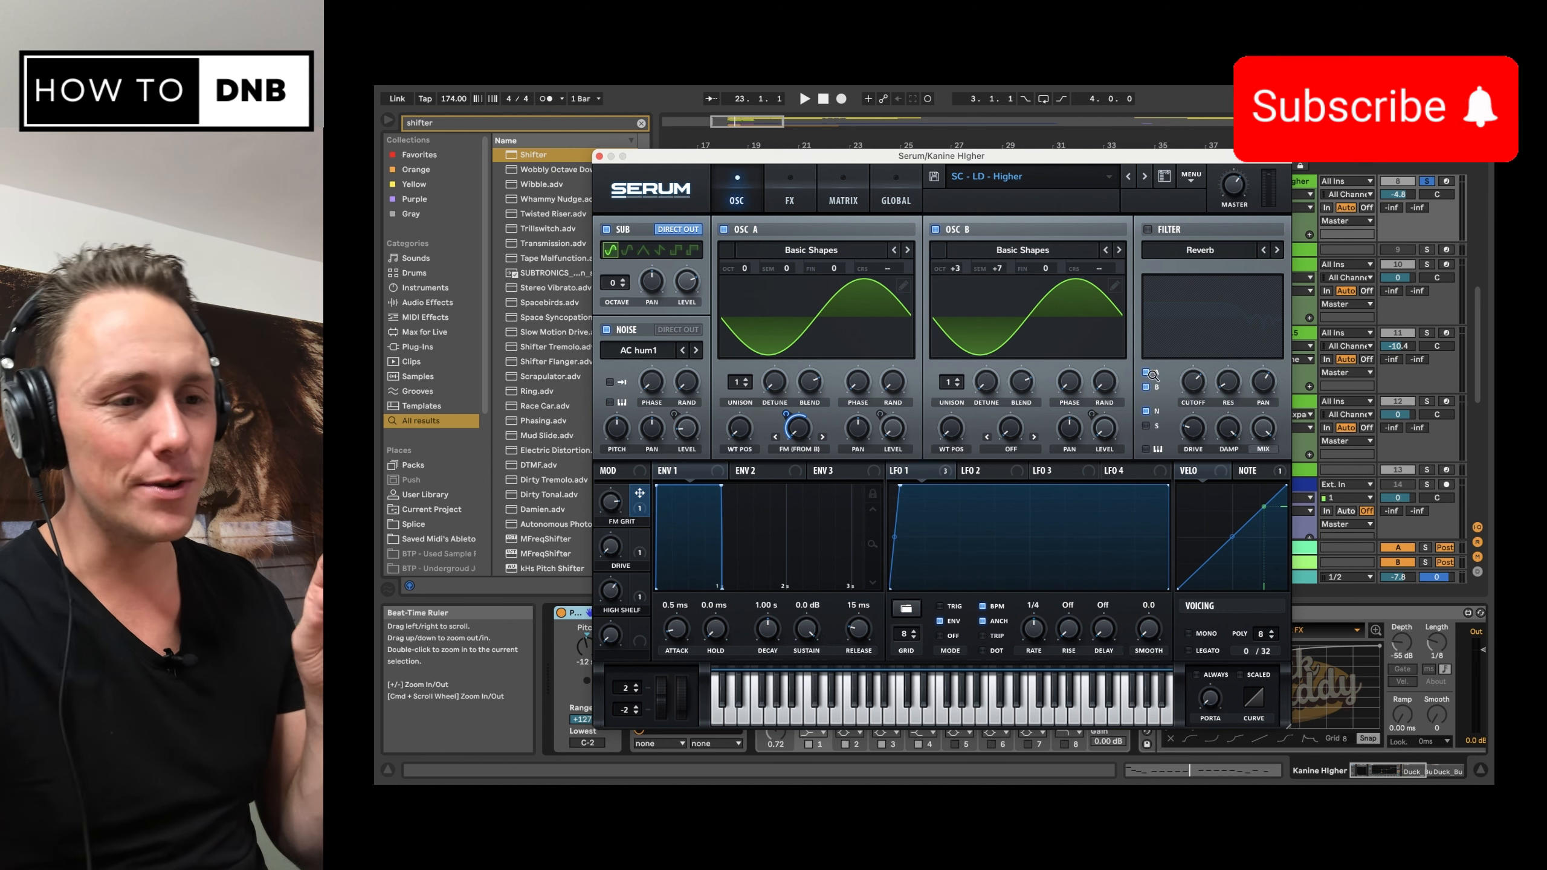
Step: Switch the Reverb-type filter back on for the oscillators and re-enable the Reverb filter in Serum's effects rack
click(1148, 230)
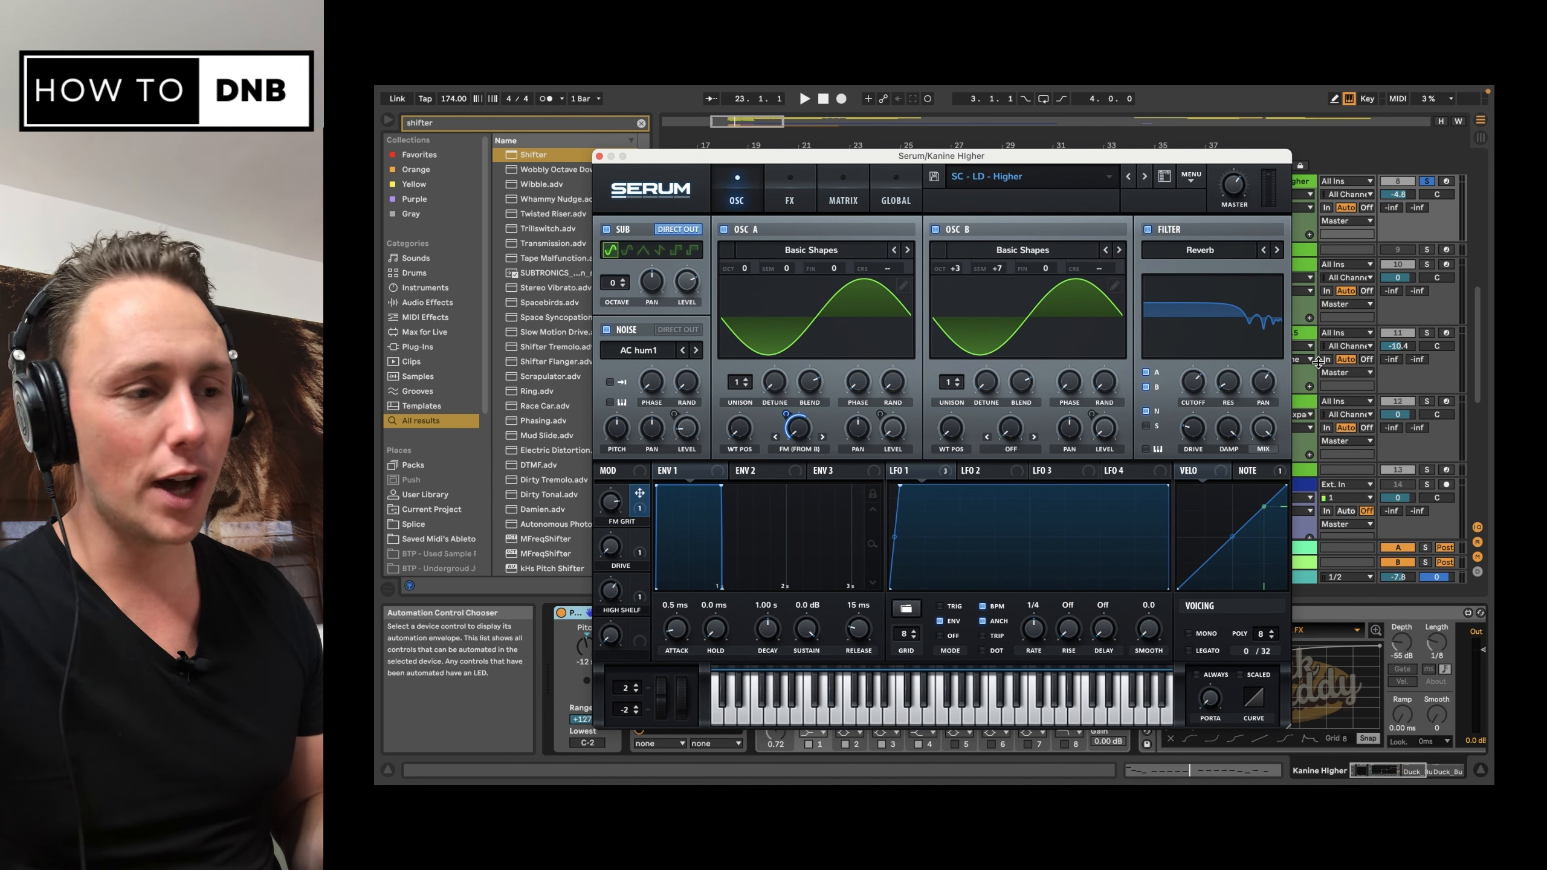
click(786, 194)
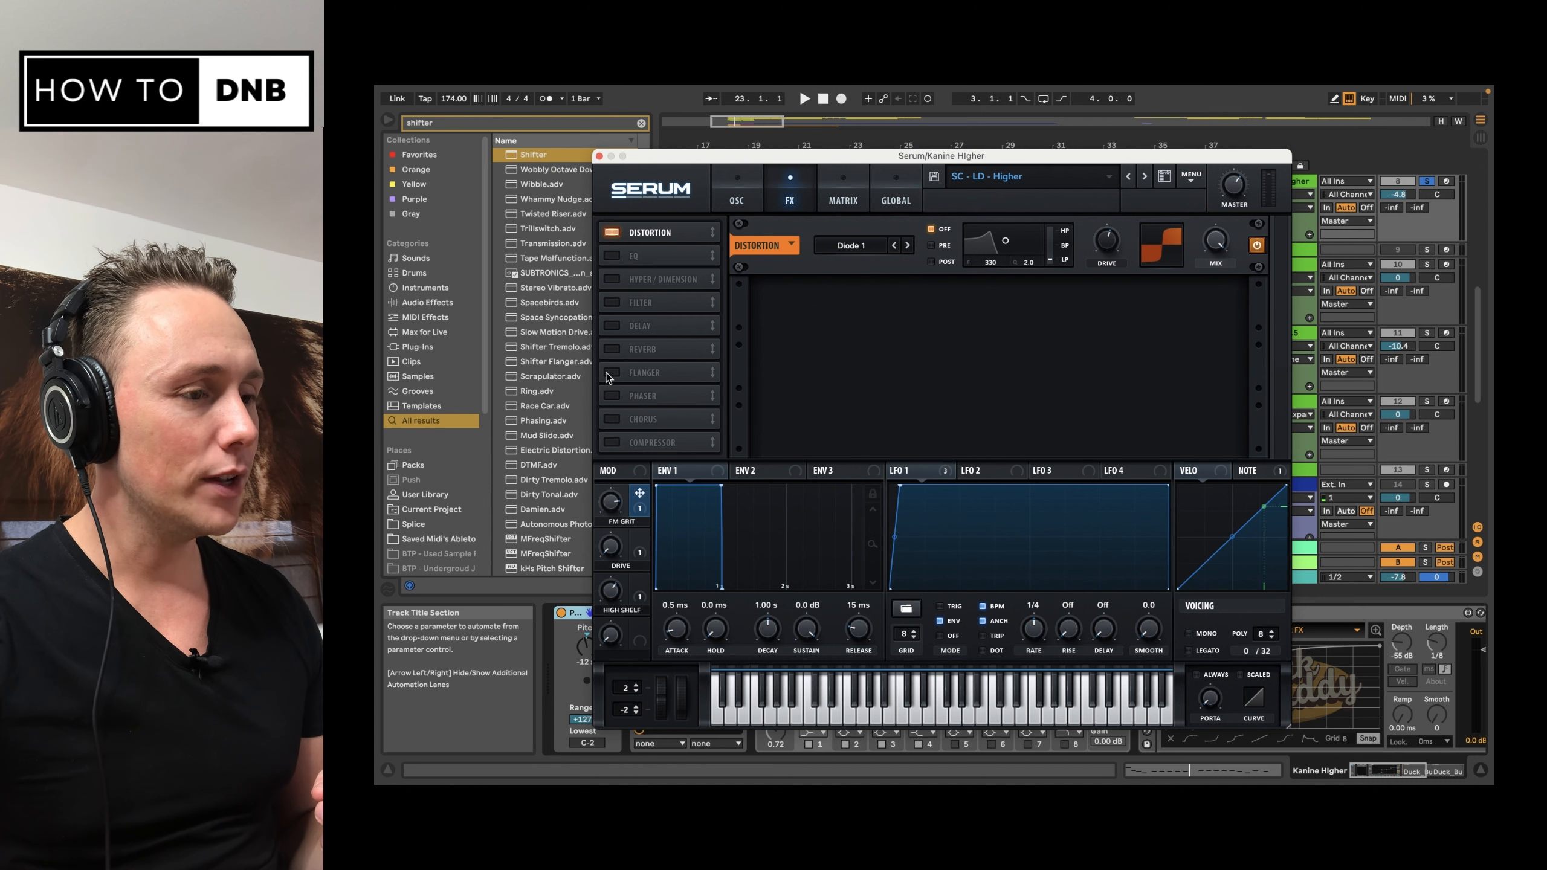
click(612, 303)
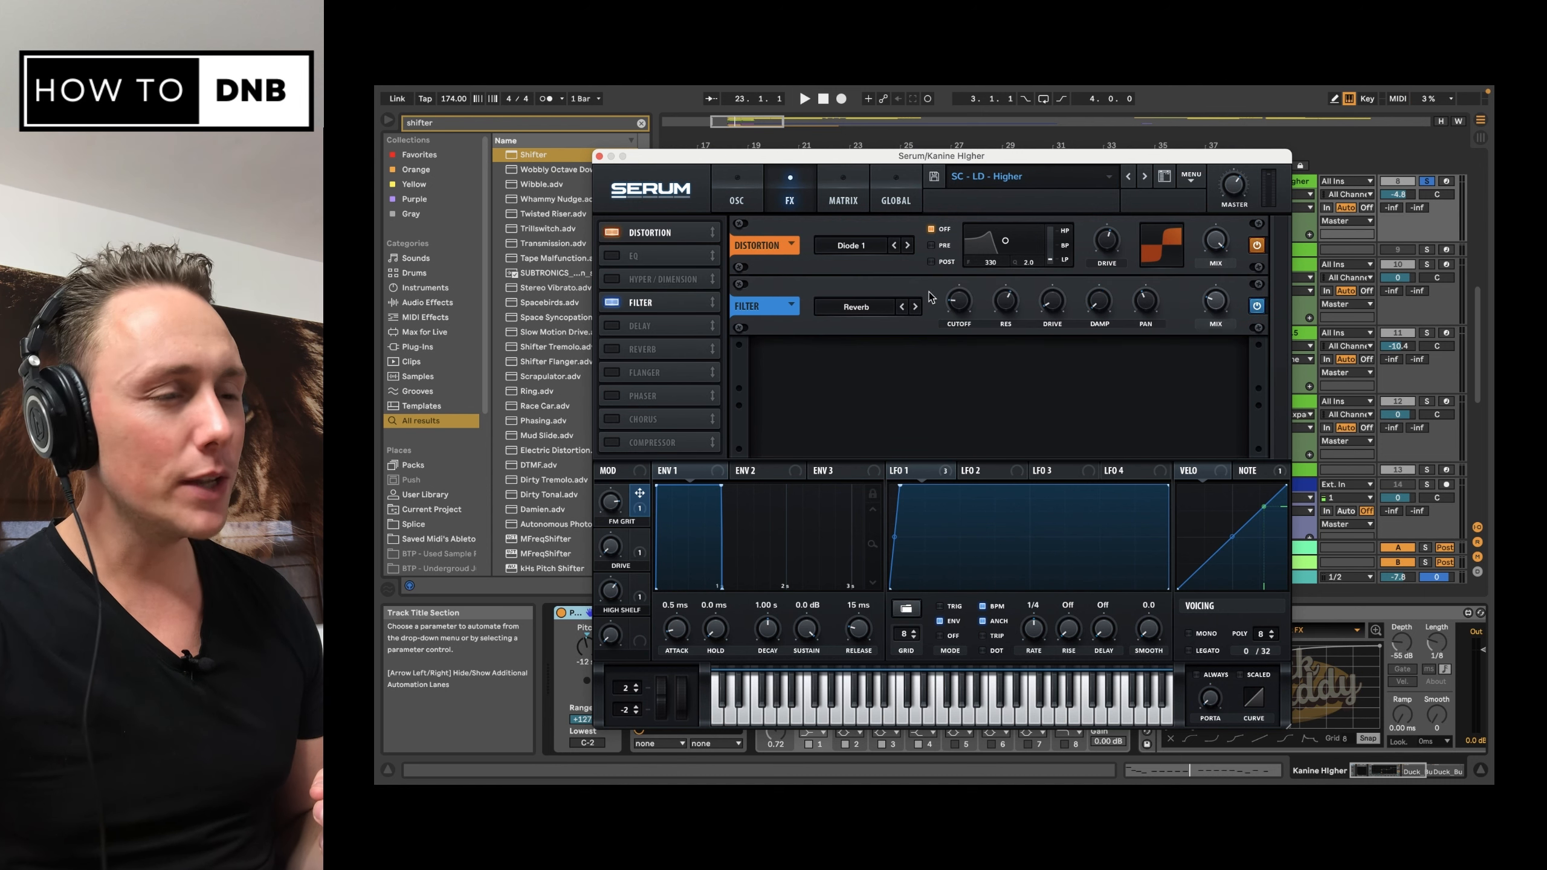
click(738, 204)
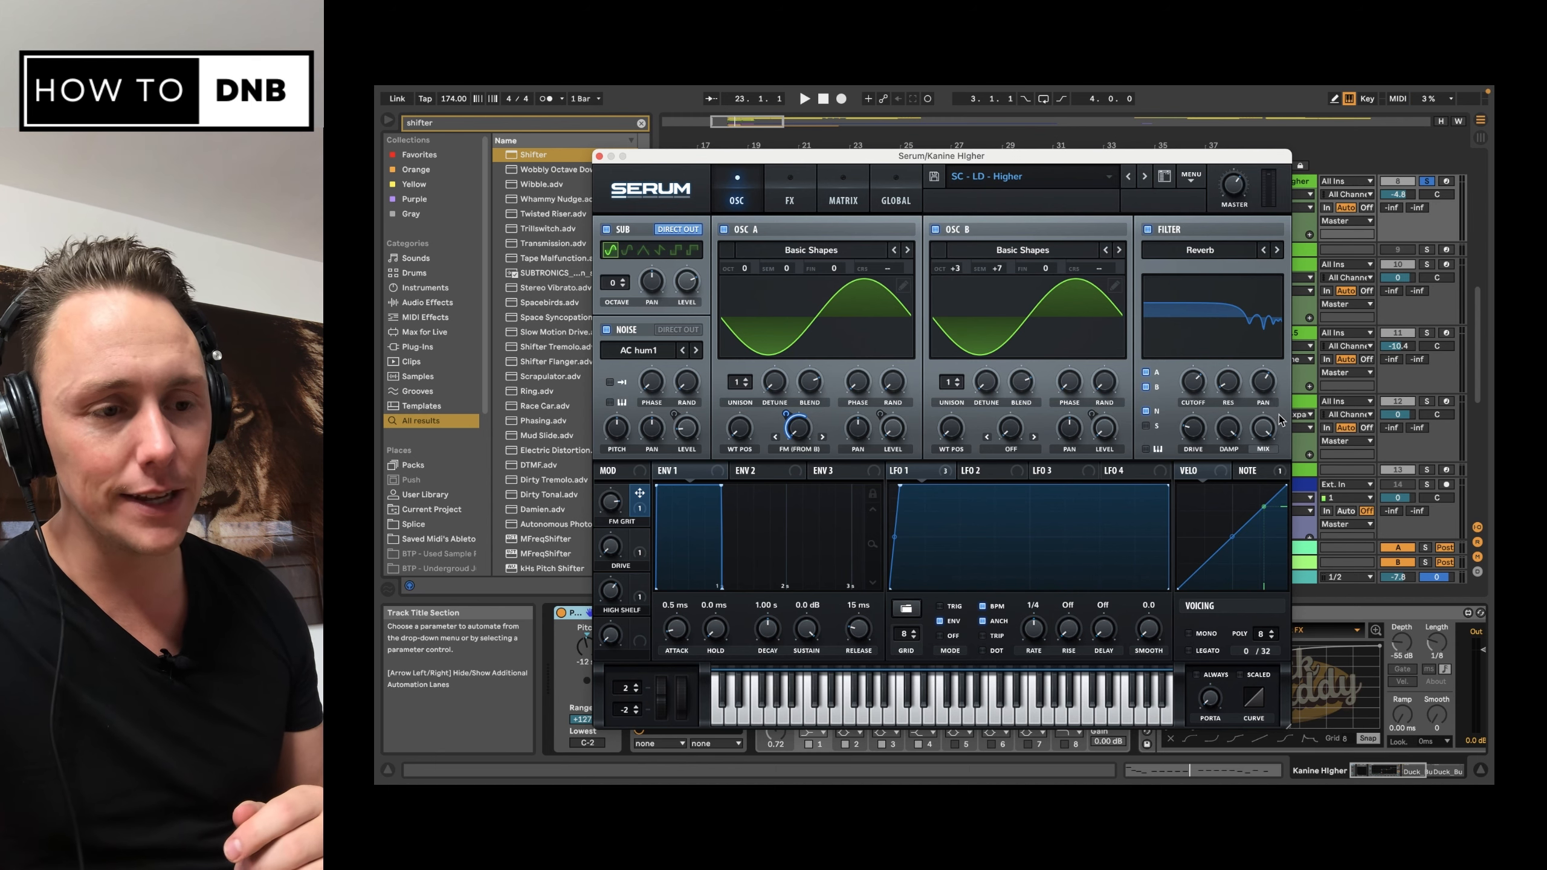
Step: Check the Reverb filter's stereo setting and play the bass to hear the filters
mouse_move(1265, 392)
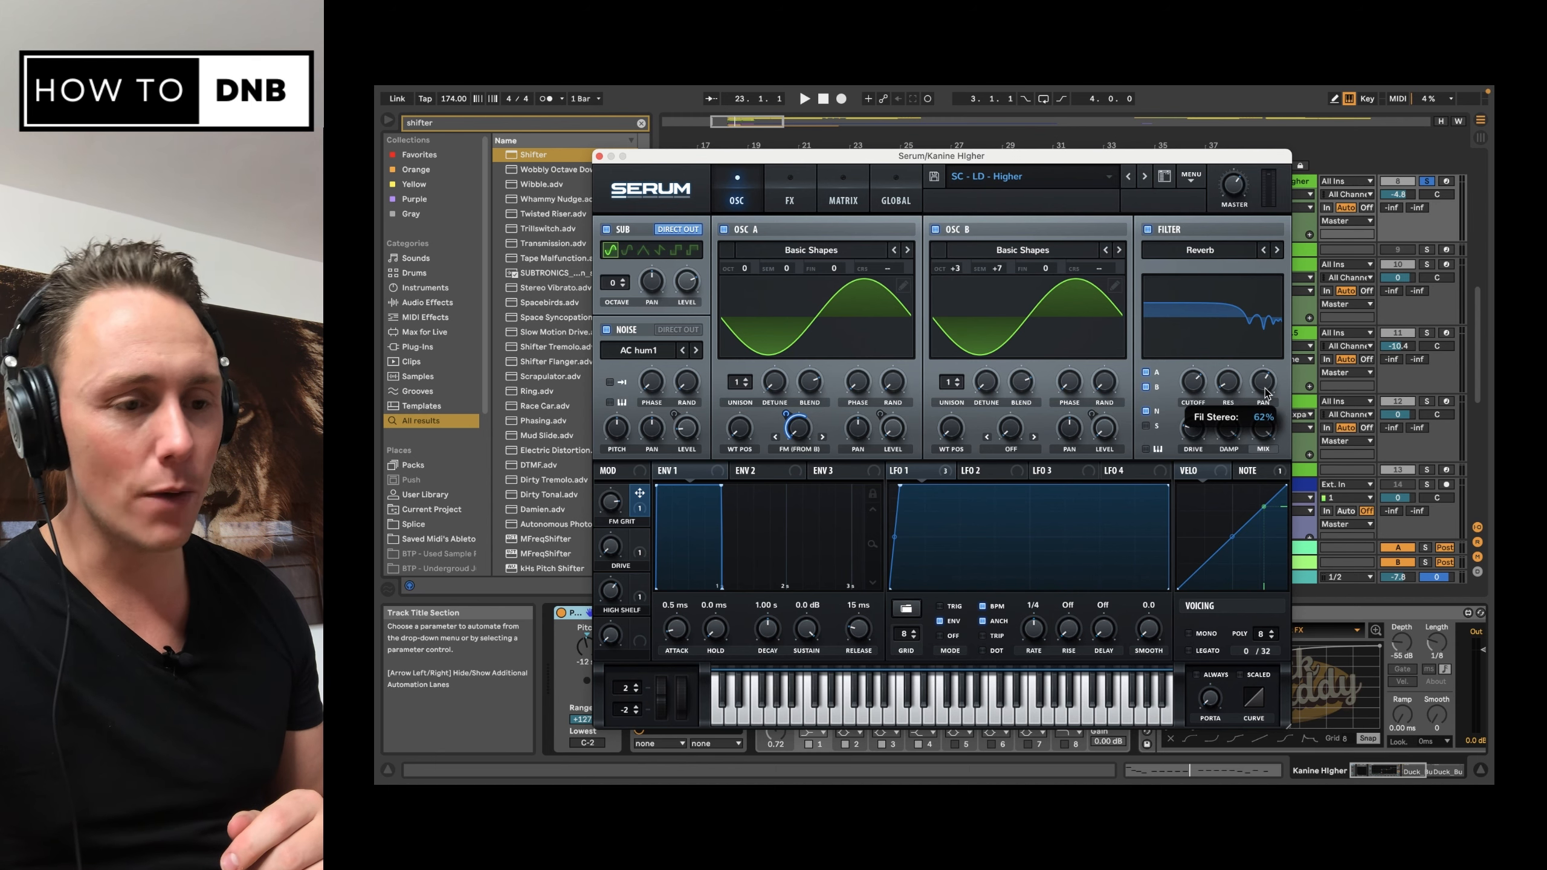
click(801, 201)
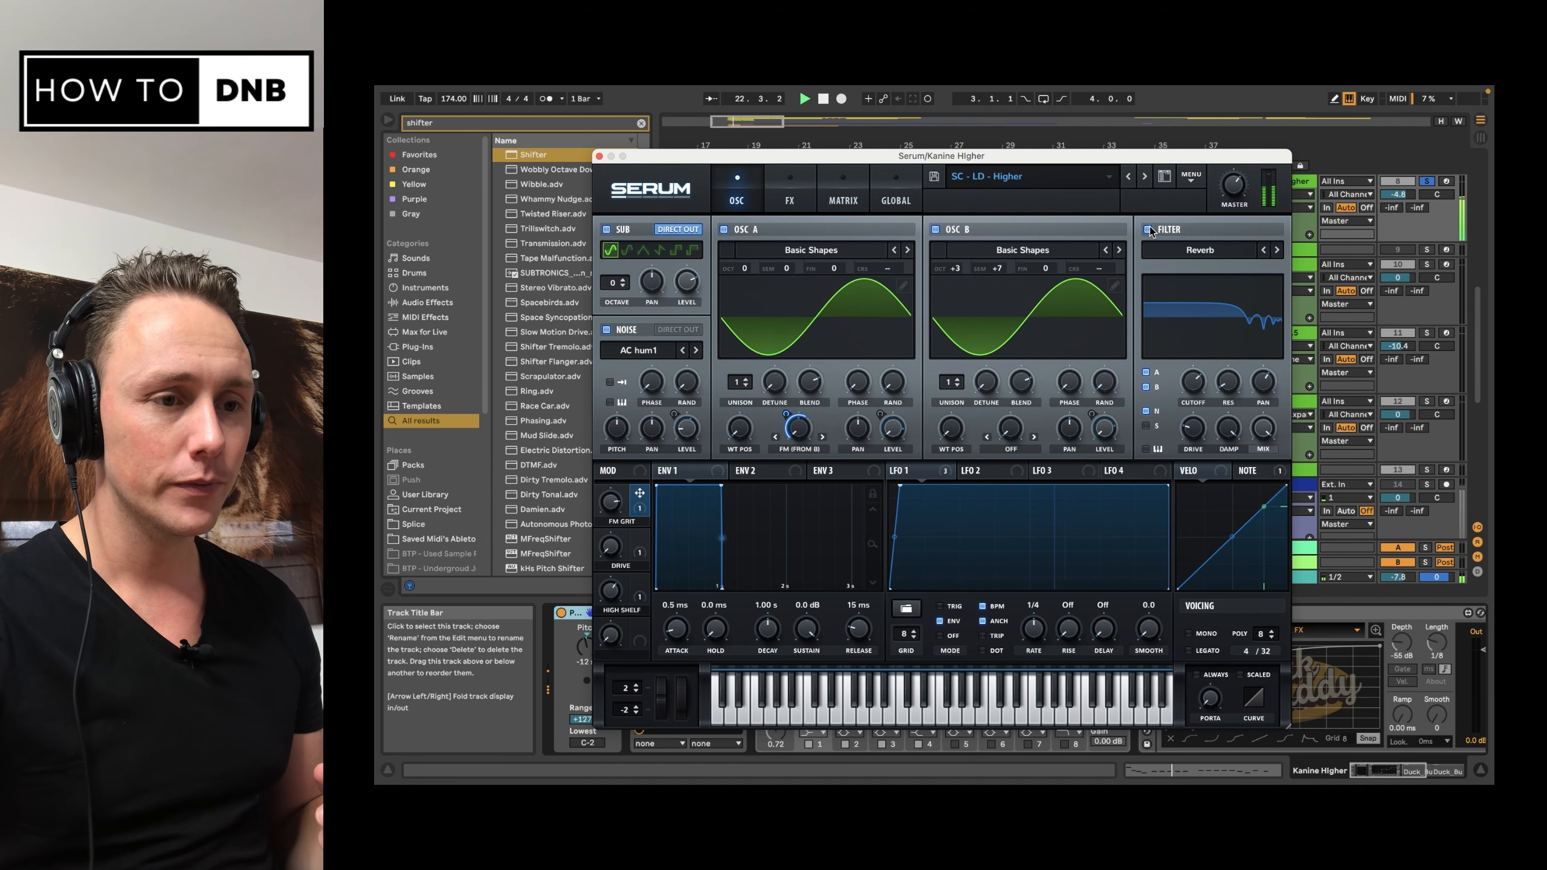
key(space)
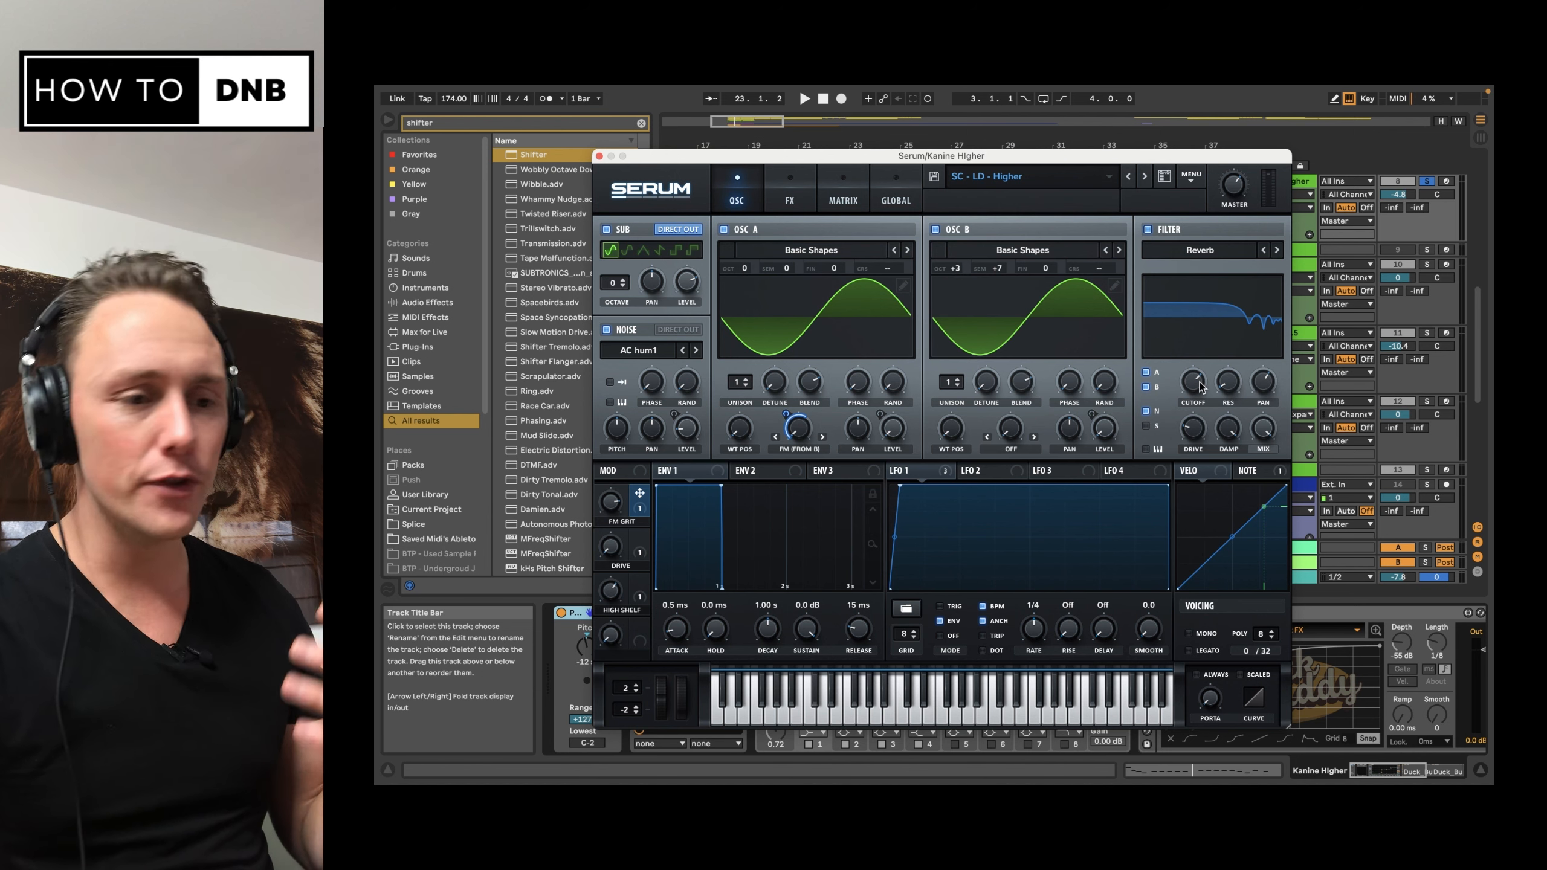
Step: Compare the oscillator-page and effects-page Reverb filters, and lower the oscillator-page filter's cutoff
mouse_move(1195, 393)
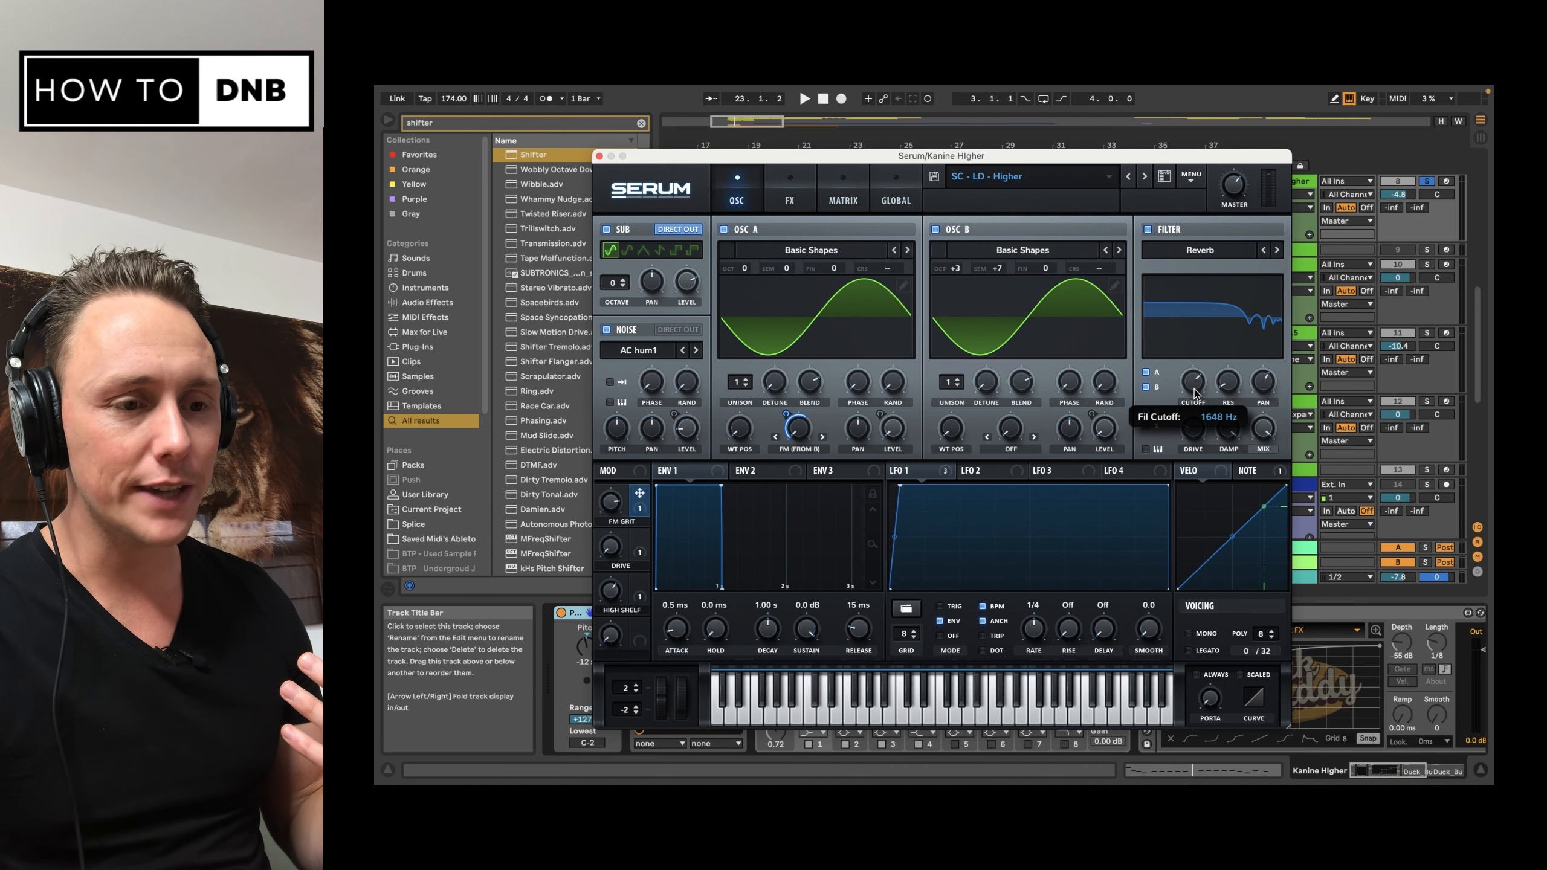
click(789, 200)
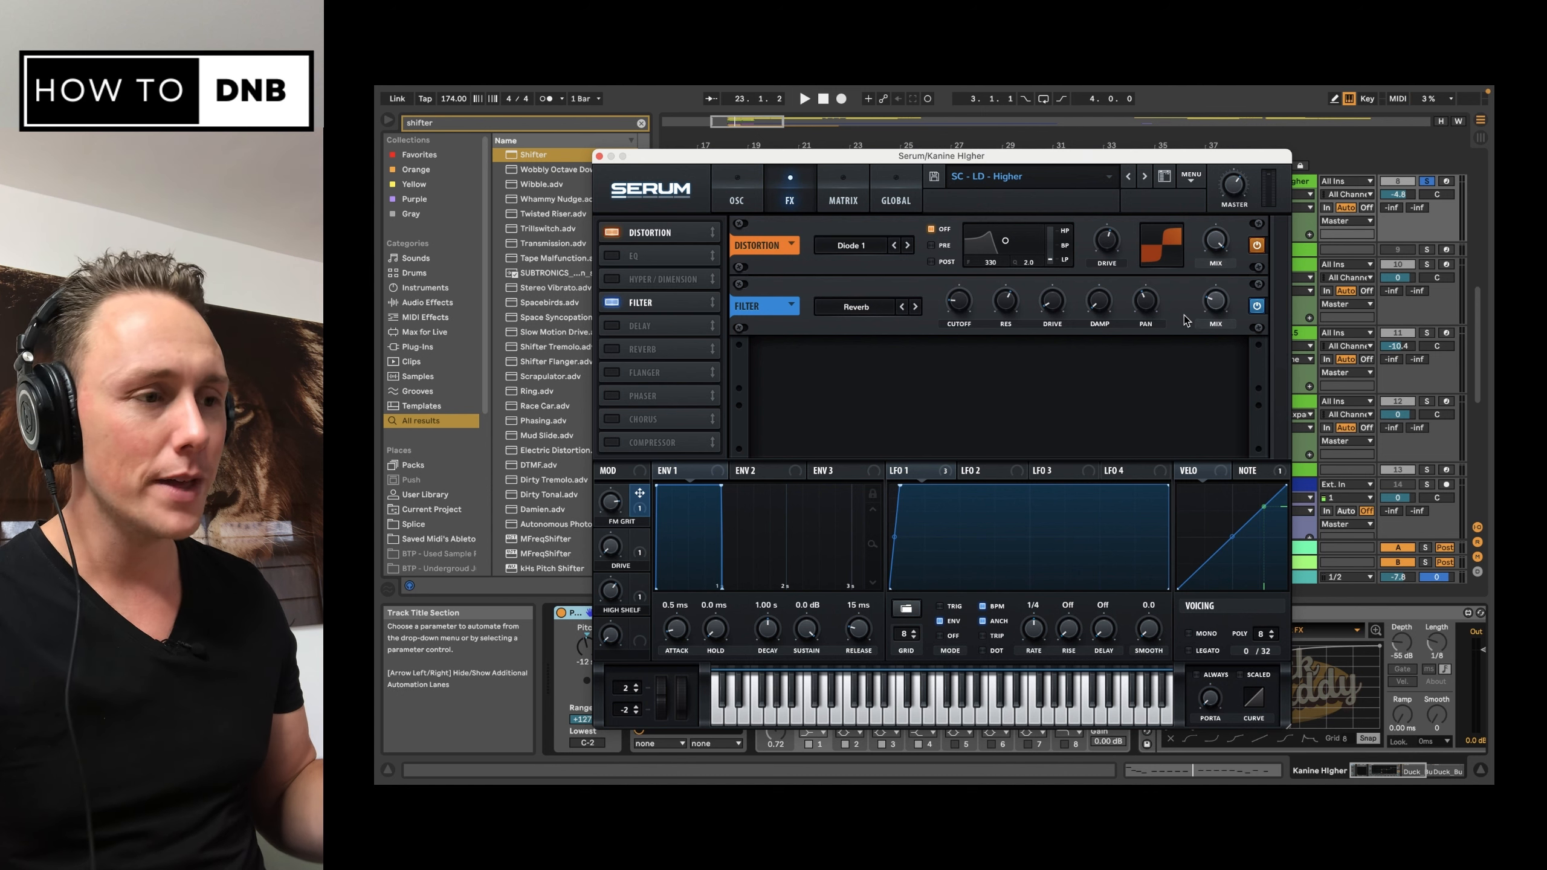
click(737, 200)
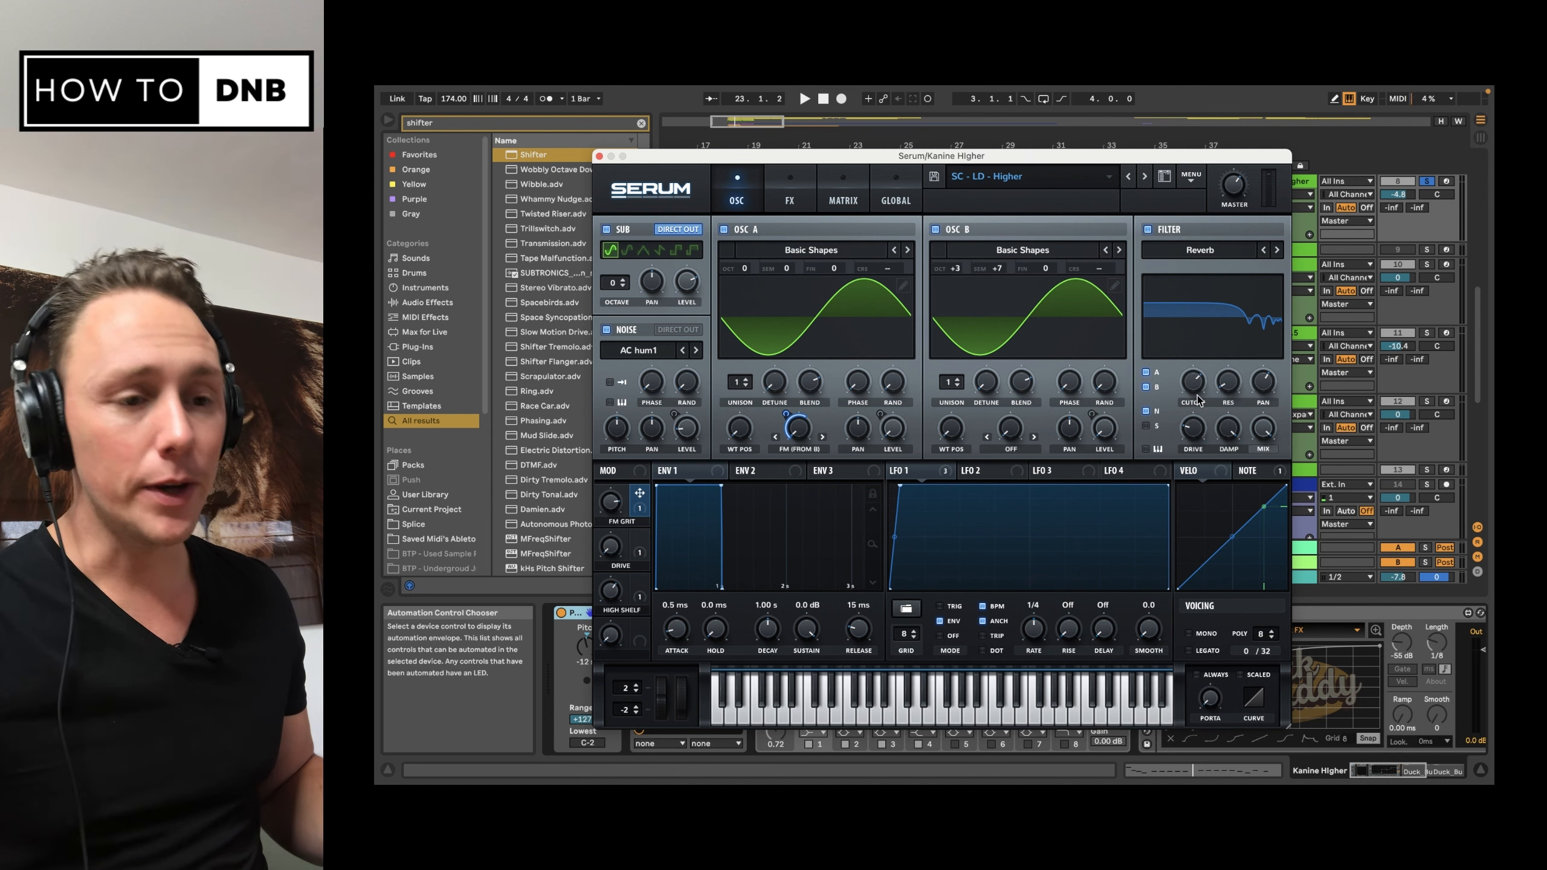
drag(1193, 387, 1193, 478)
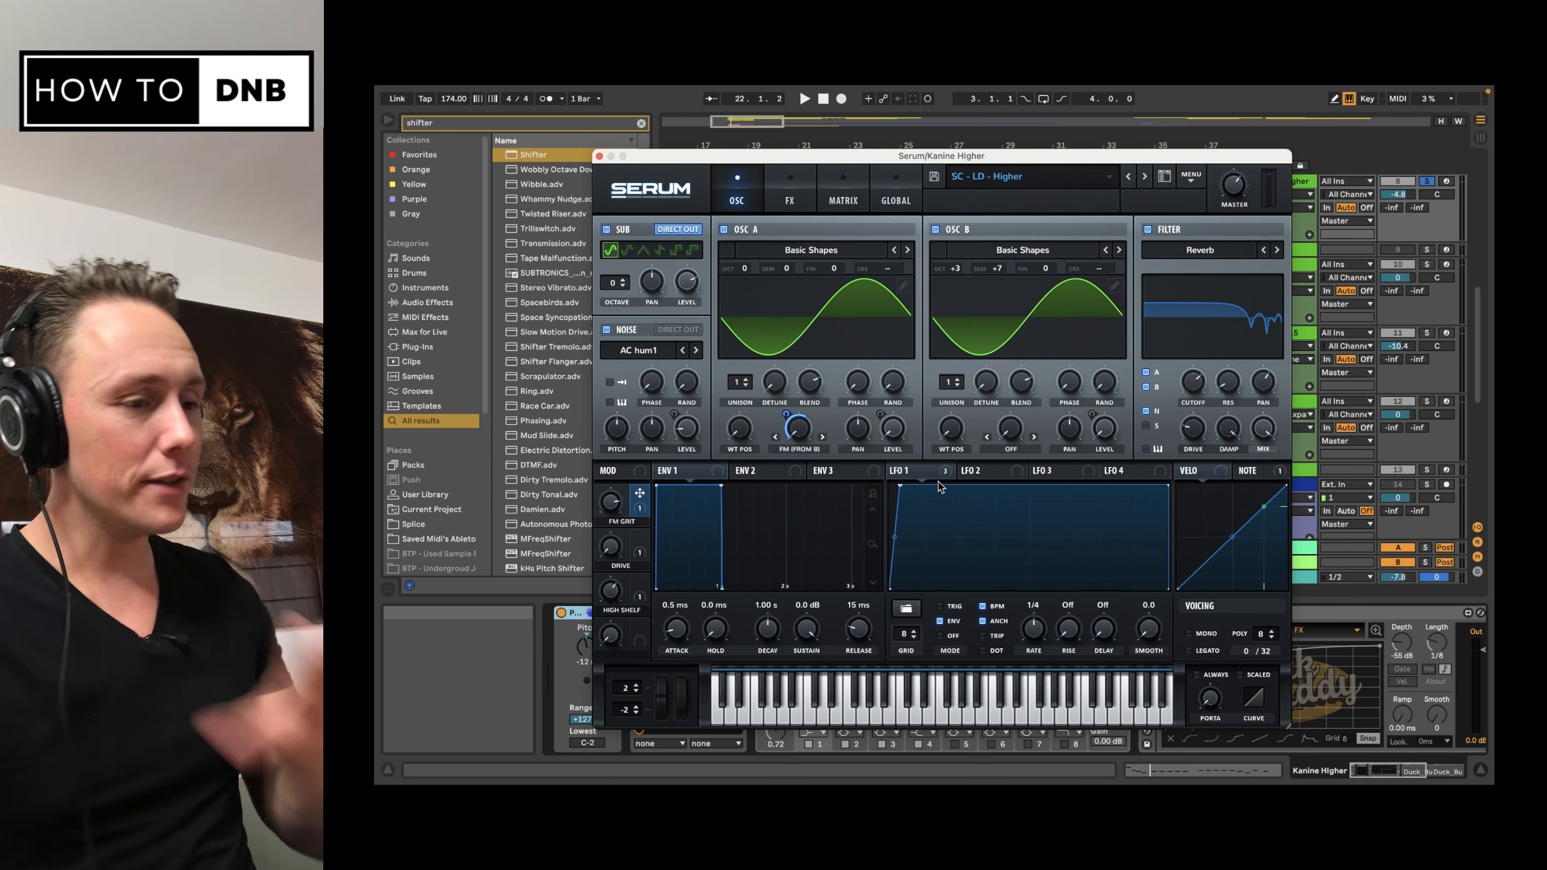
Step: Compare the bass sound with and without the AC hum1 noise oscillator
click(611, 334)
click(610, 334)
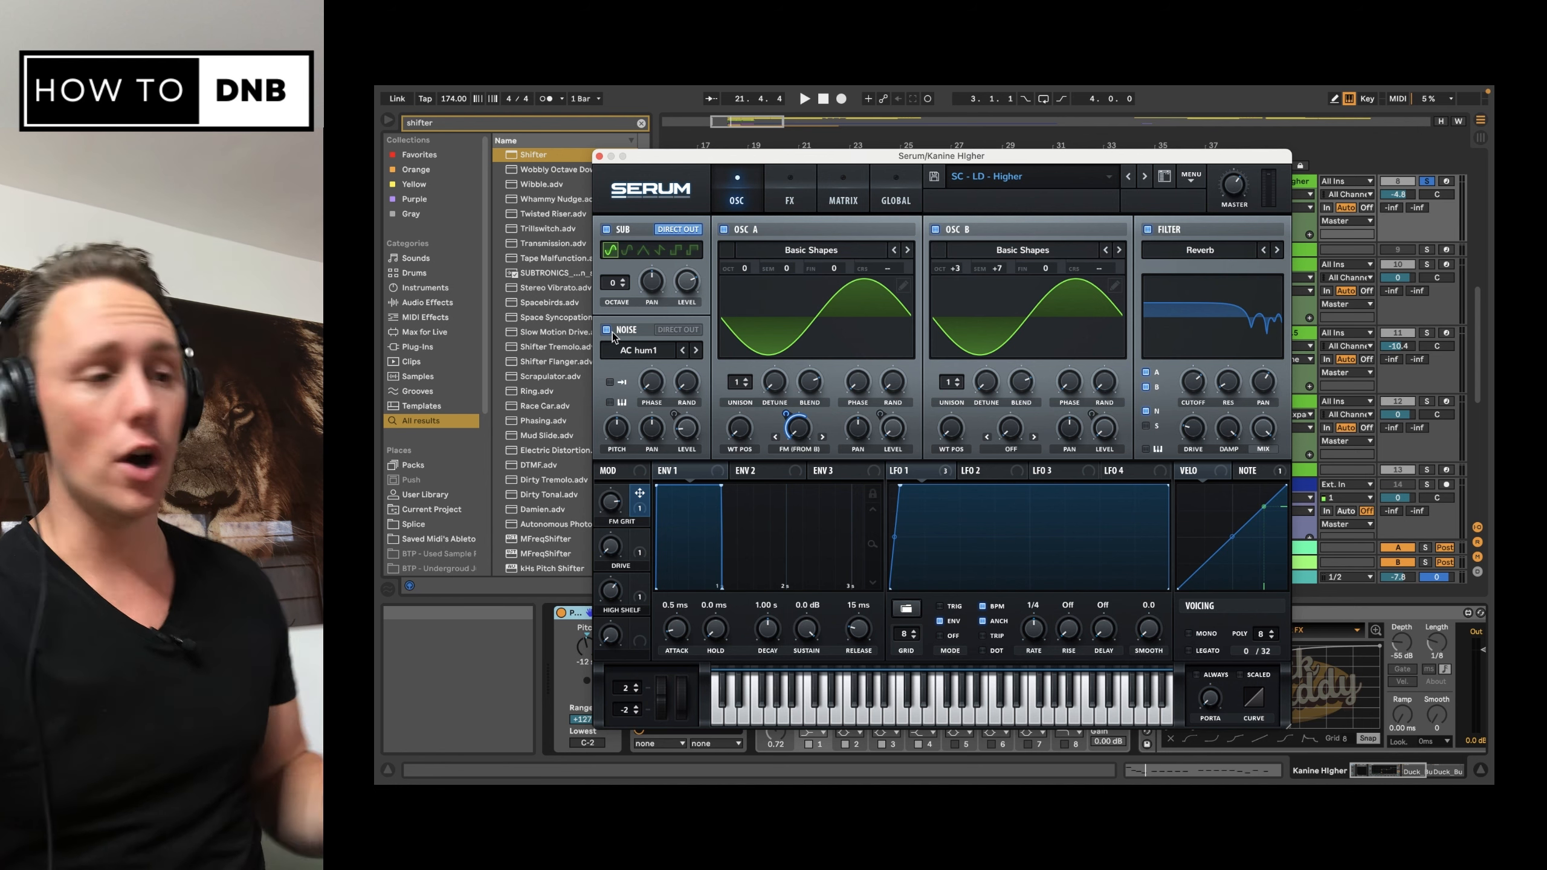
Step: Enable the EQ in Serum's effects rack and compare the bass with the EQ on and bypassed
click(786, 204)
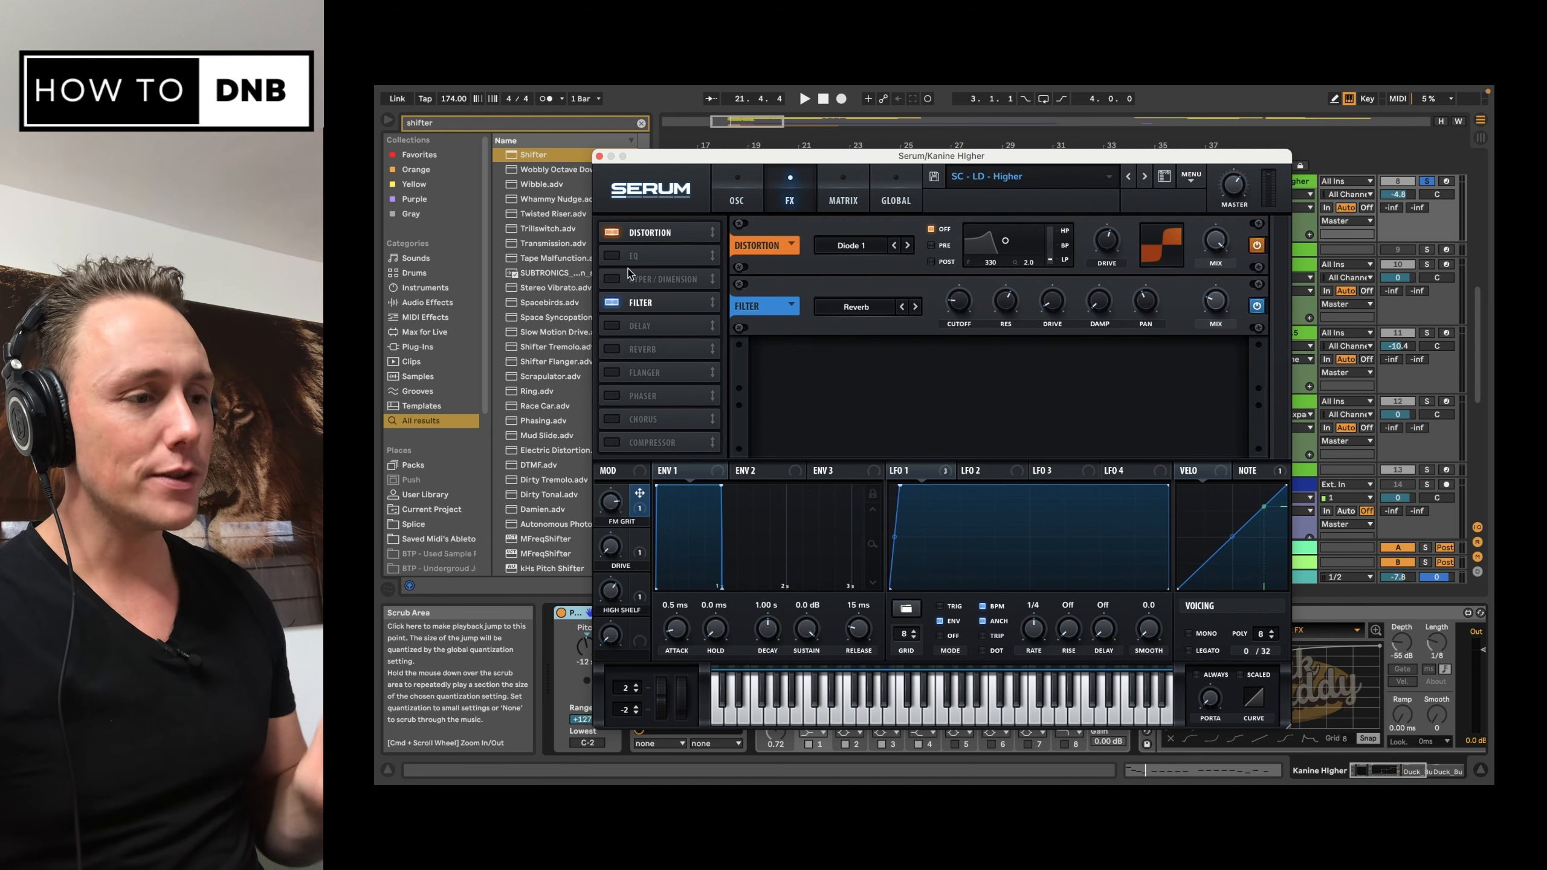
click(612, 257)
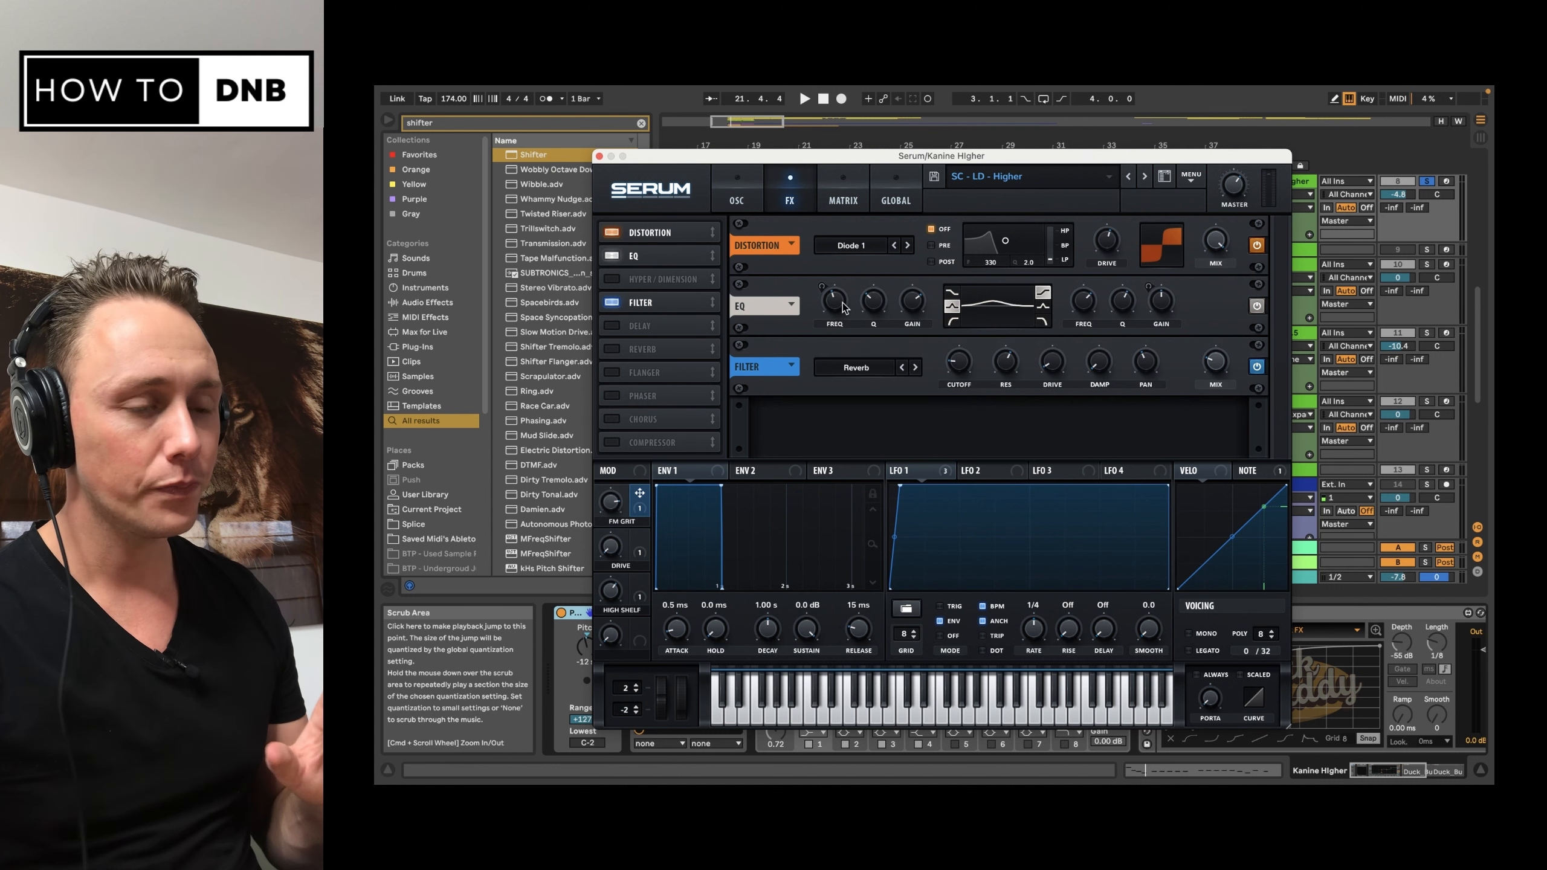
mouse_move(843, 306)
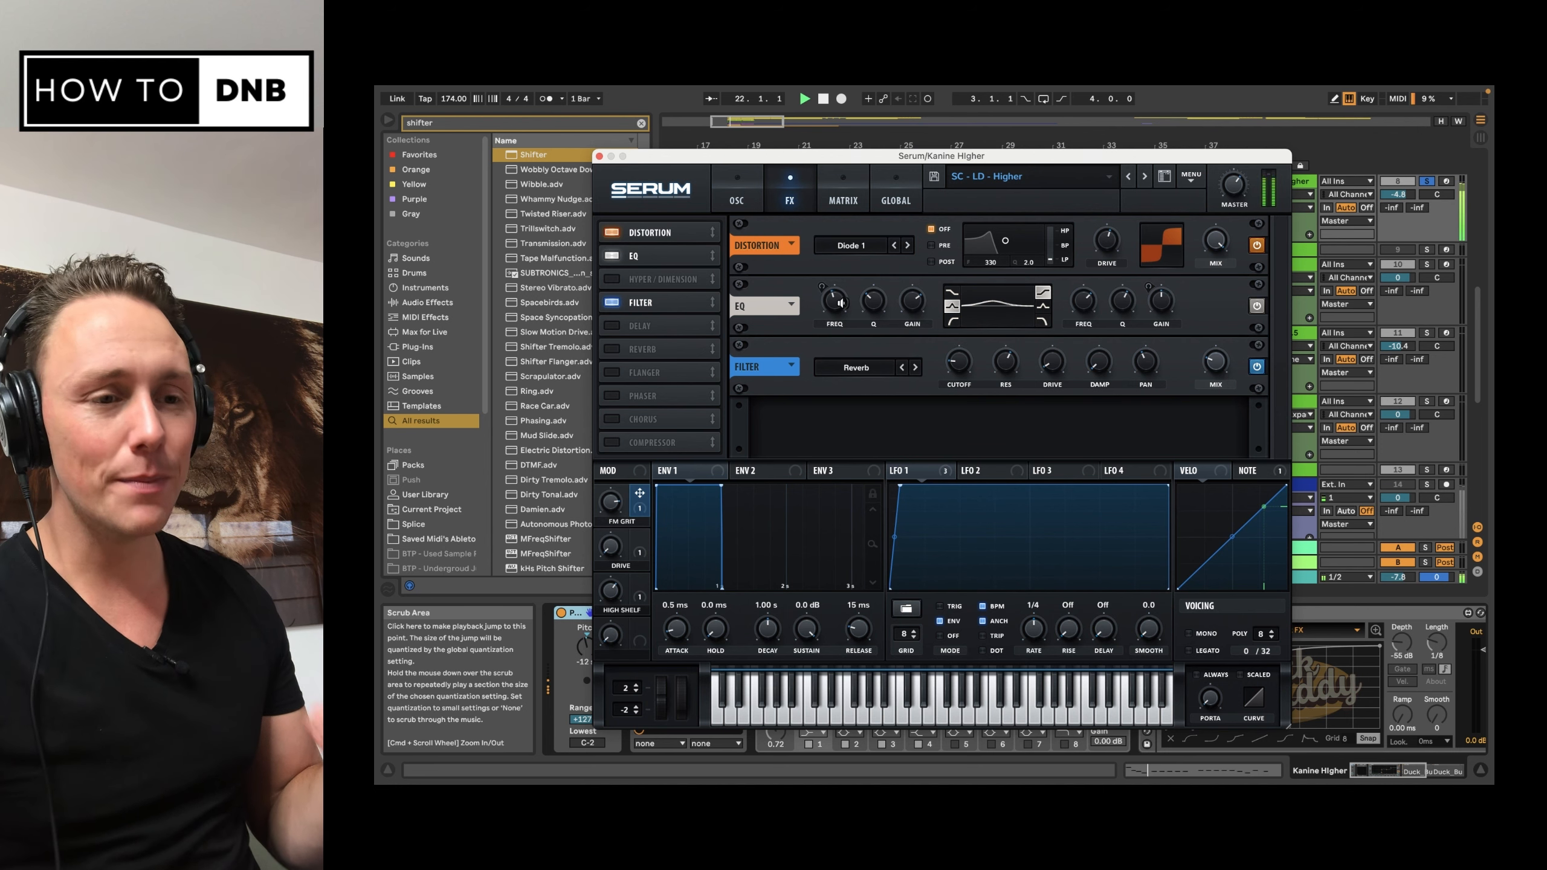
click(1256, 308)
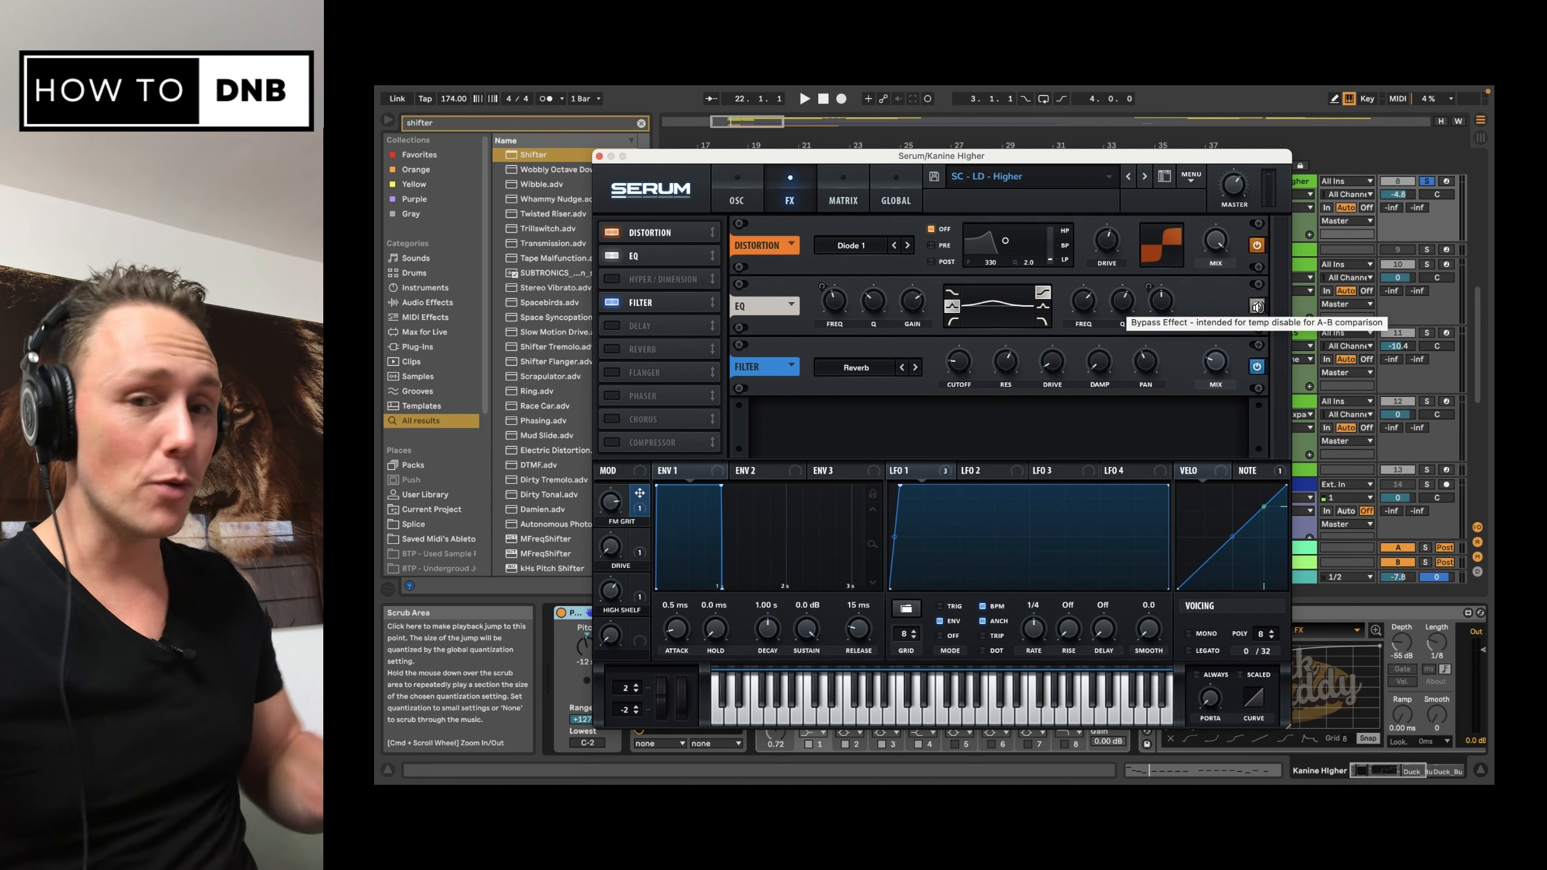
key(space)
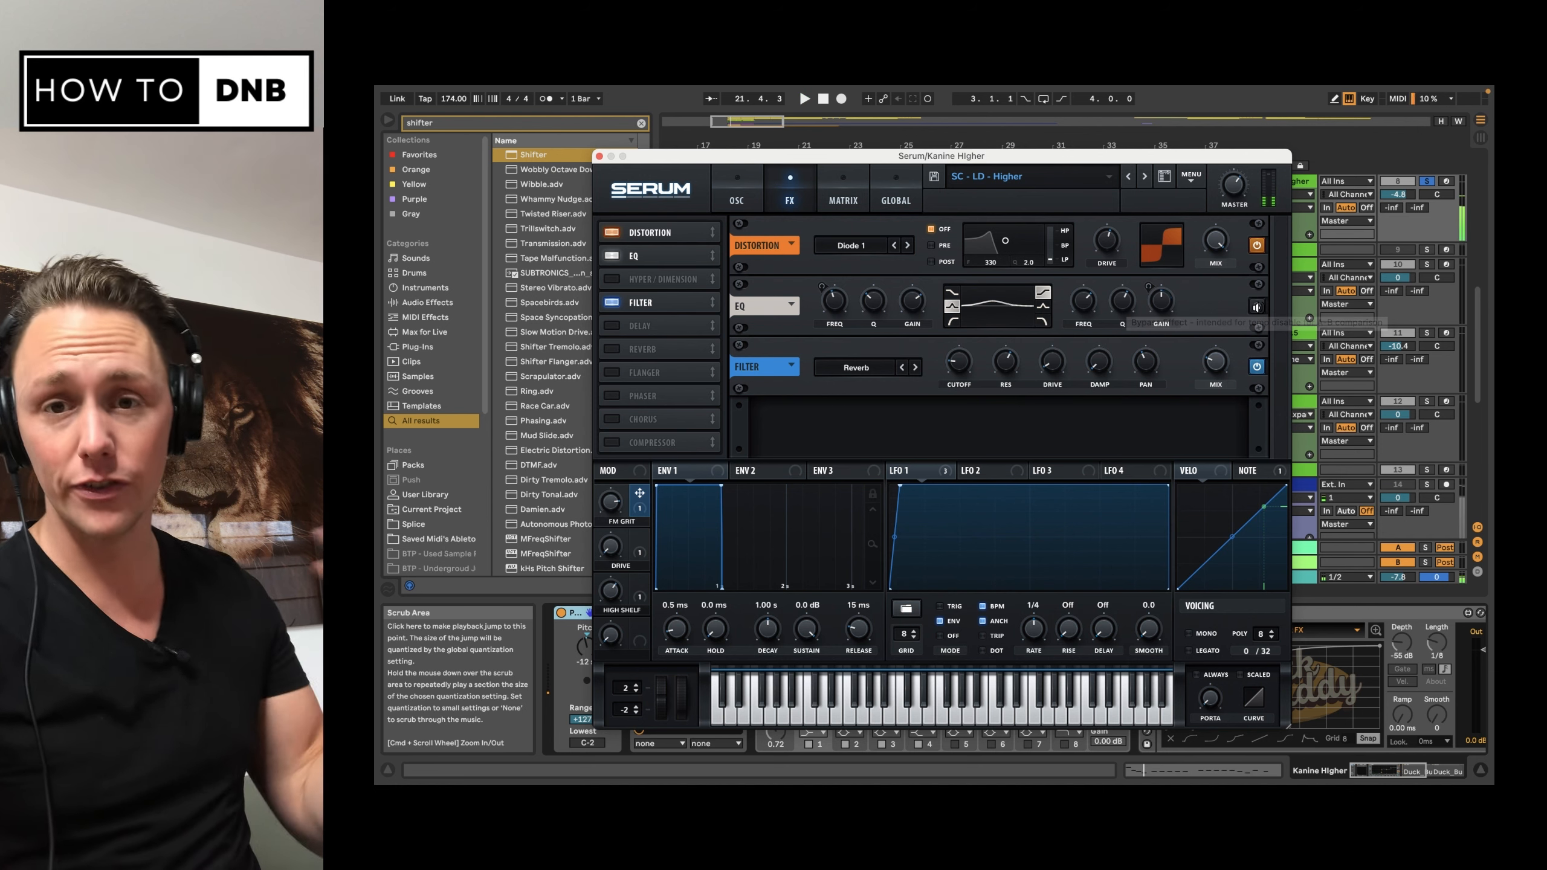
key(space)
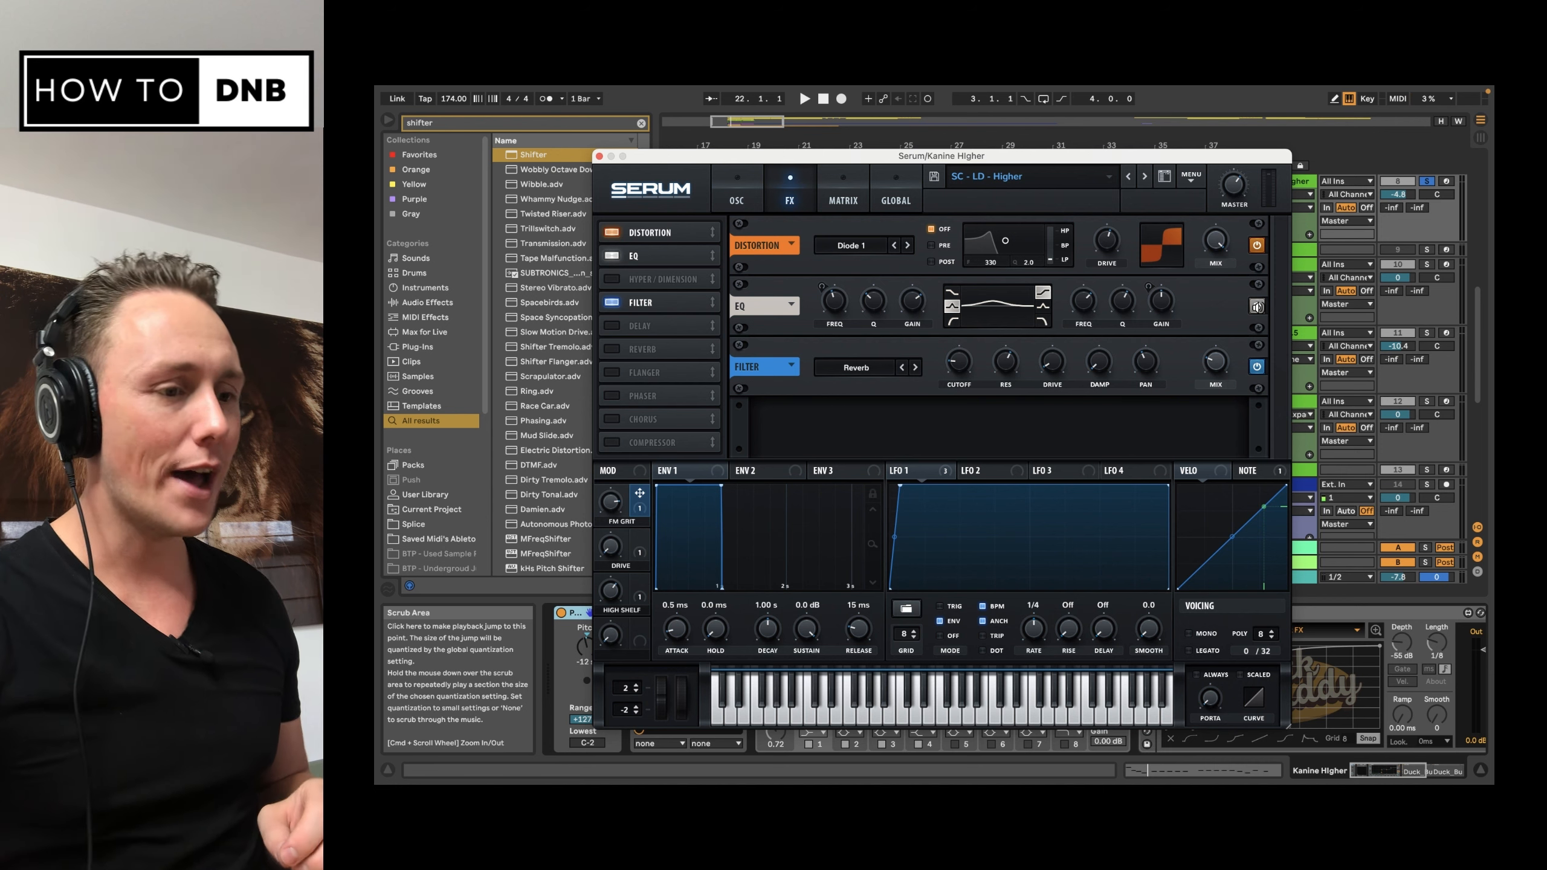
Step: Enable the Hyper/Dimension and Delay effects in Serum's rack and review their settings
click(615, 280)
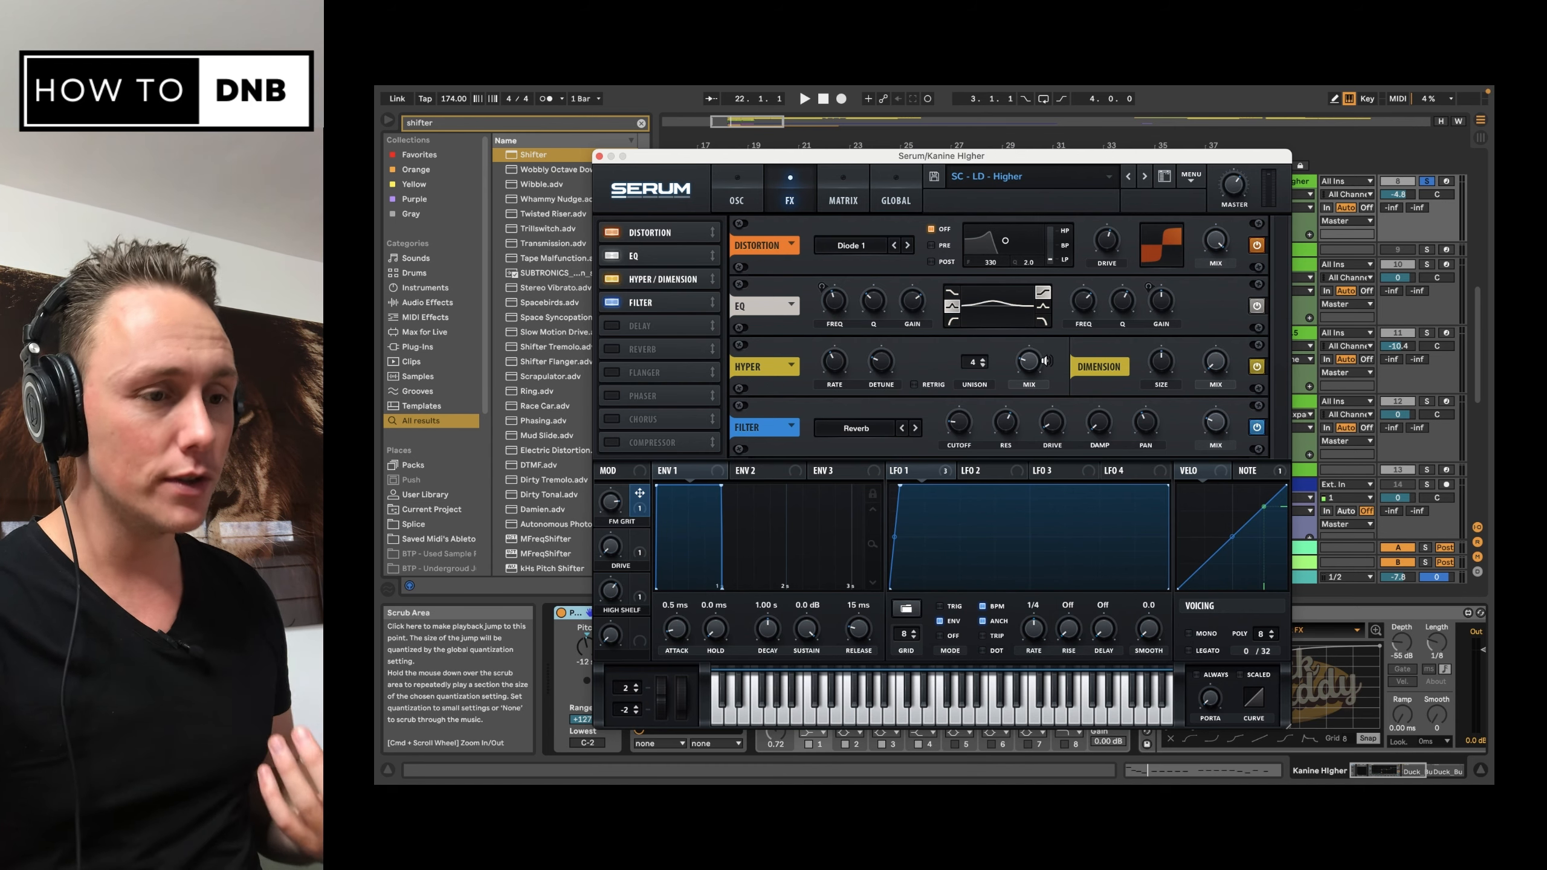
mouse_move(1027, 362)
mouse_move(1215, 360)
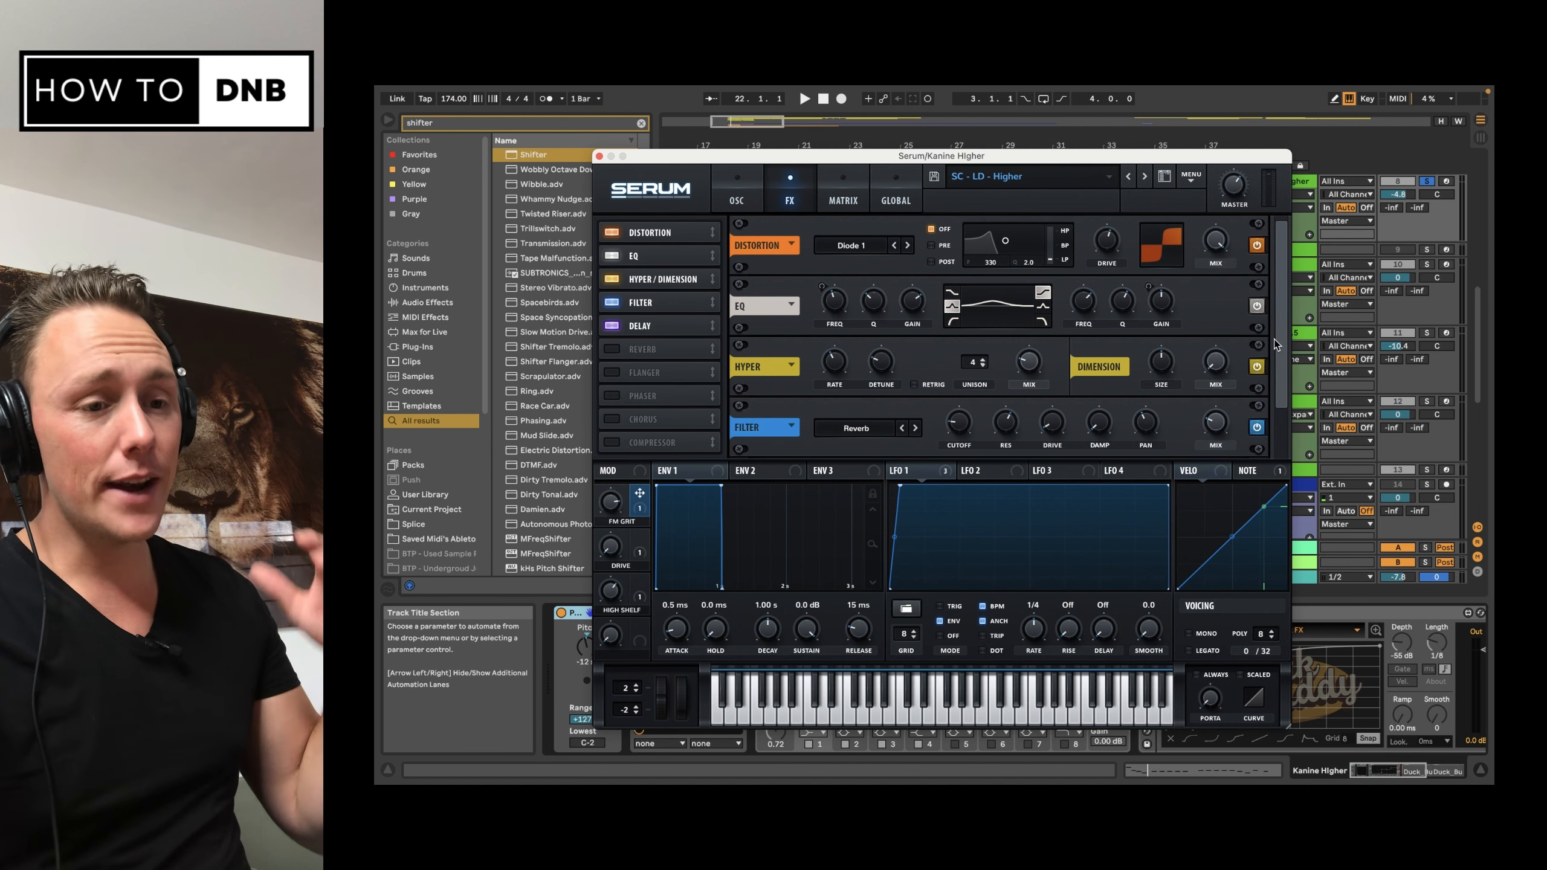
drag(1281, 341, 1277, 415)
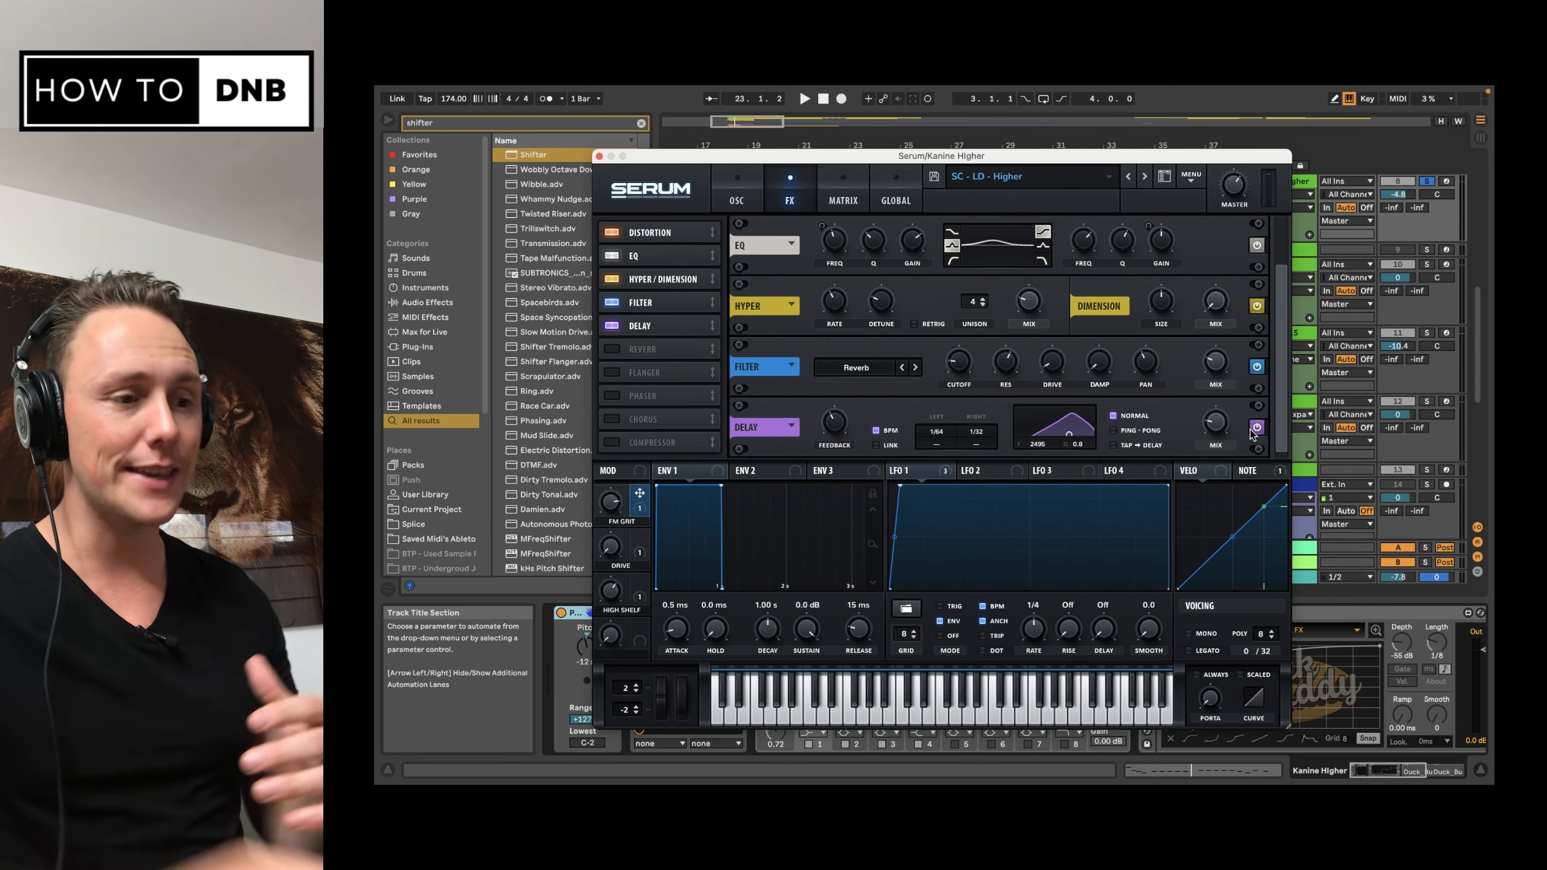
mouse_move(840, 434)
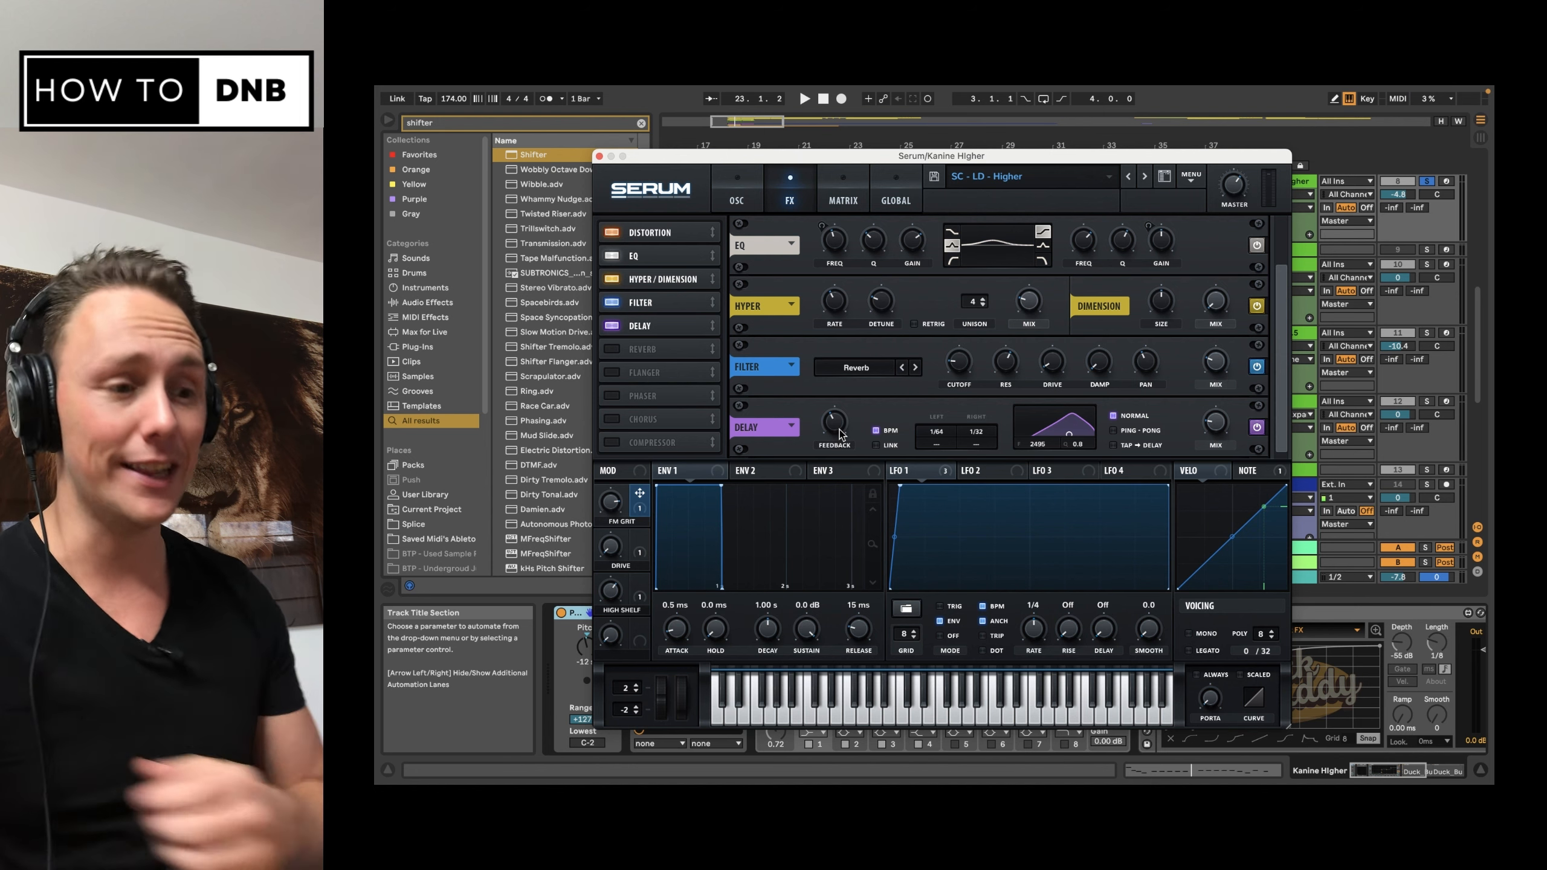
Step: Enable the Reverb effect in Serum's rack and review its Hall settings and mix
click(613, 350)
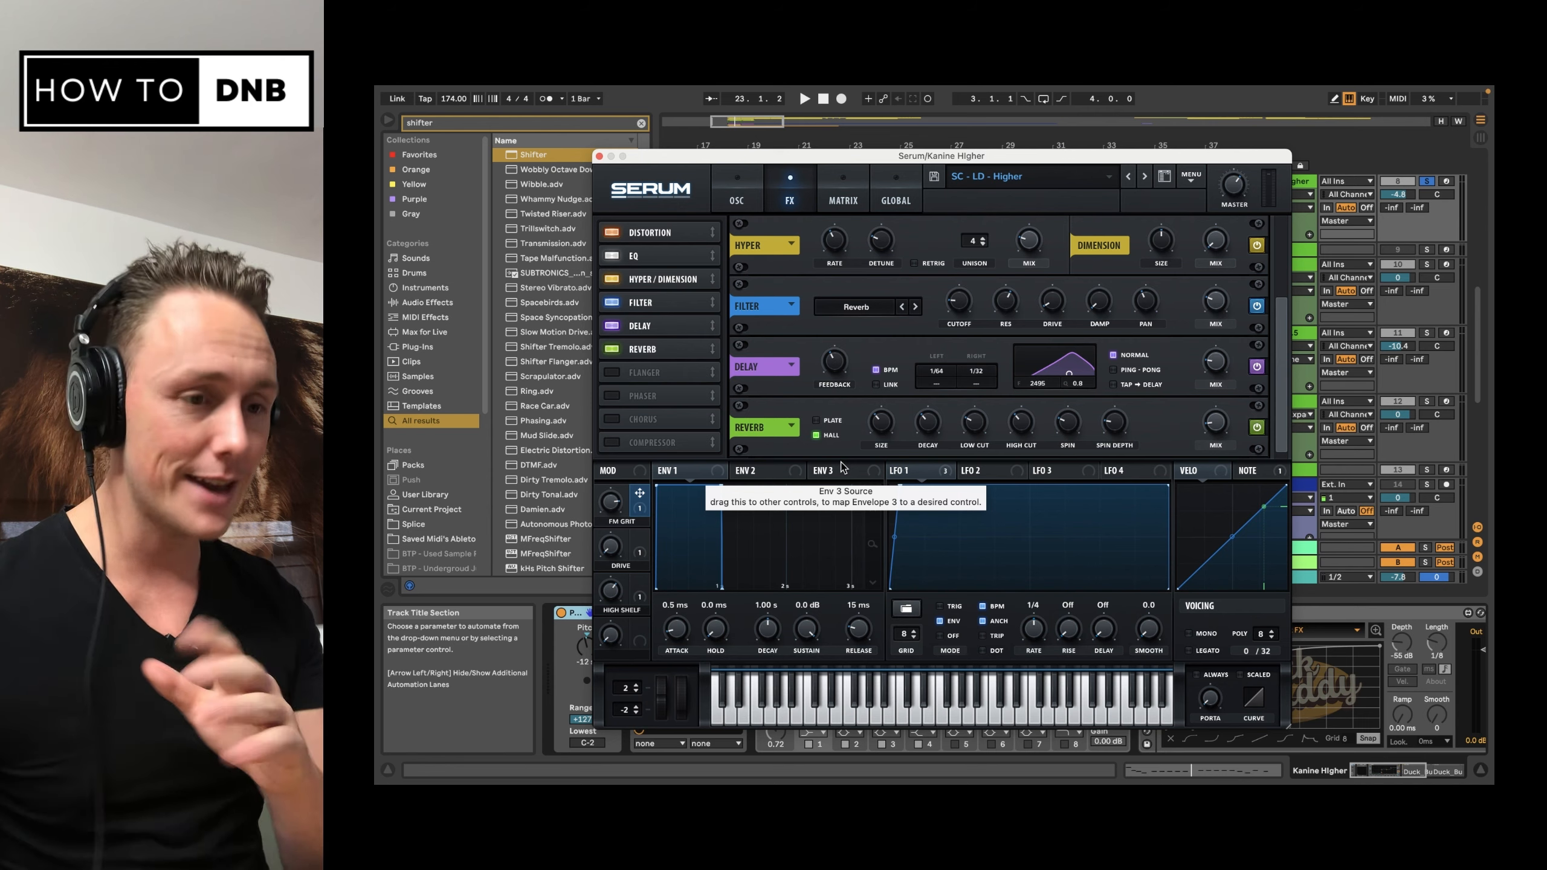
mouse_move(1213, 430)
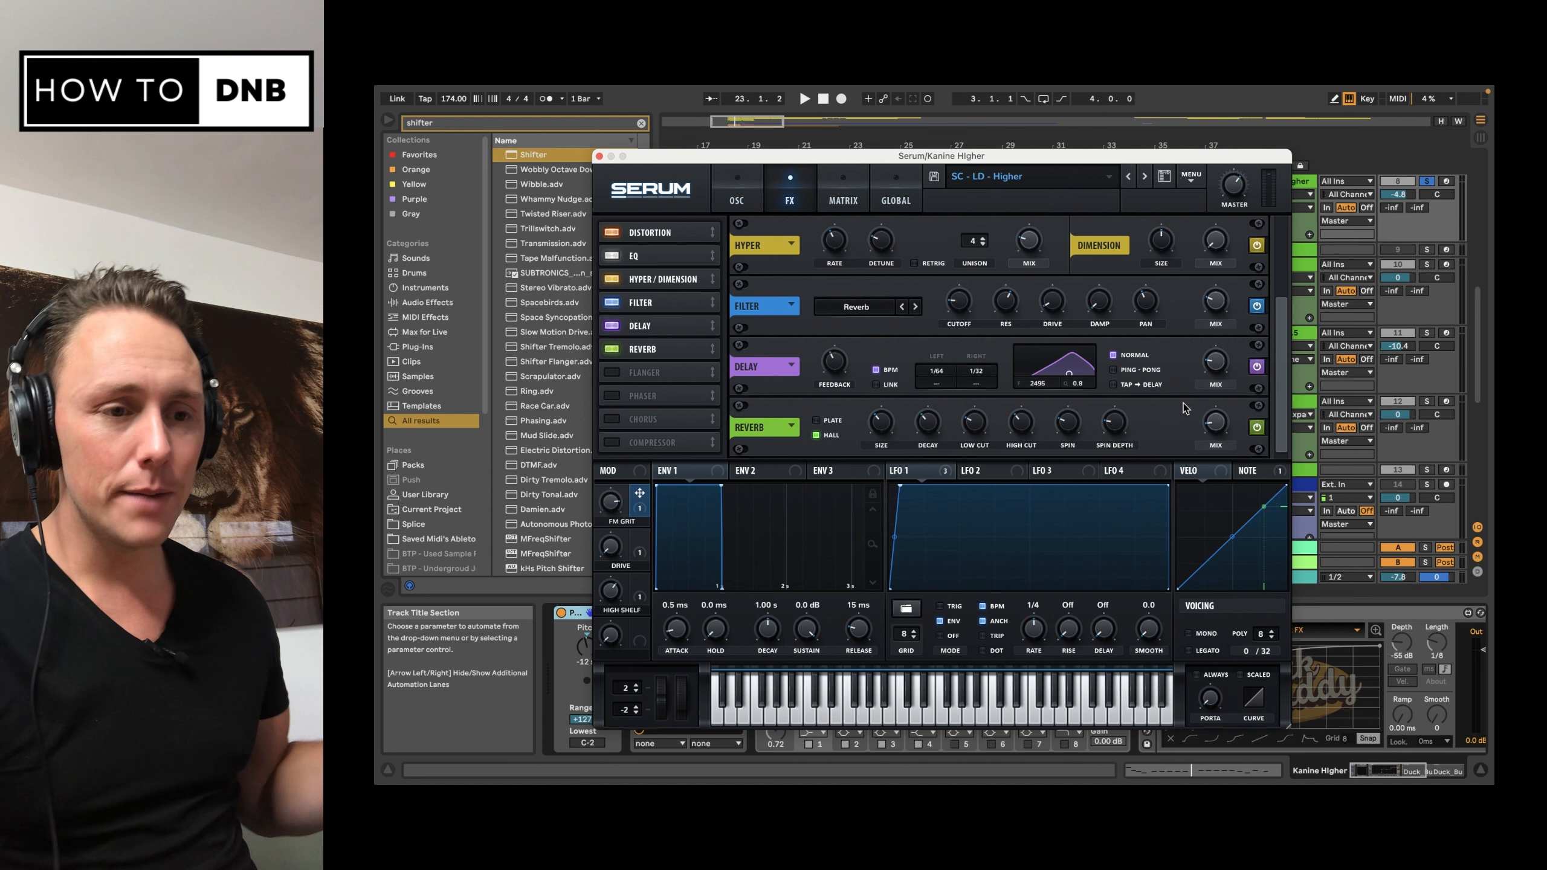
scroll(1273, 342, up, 3)
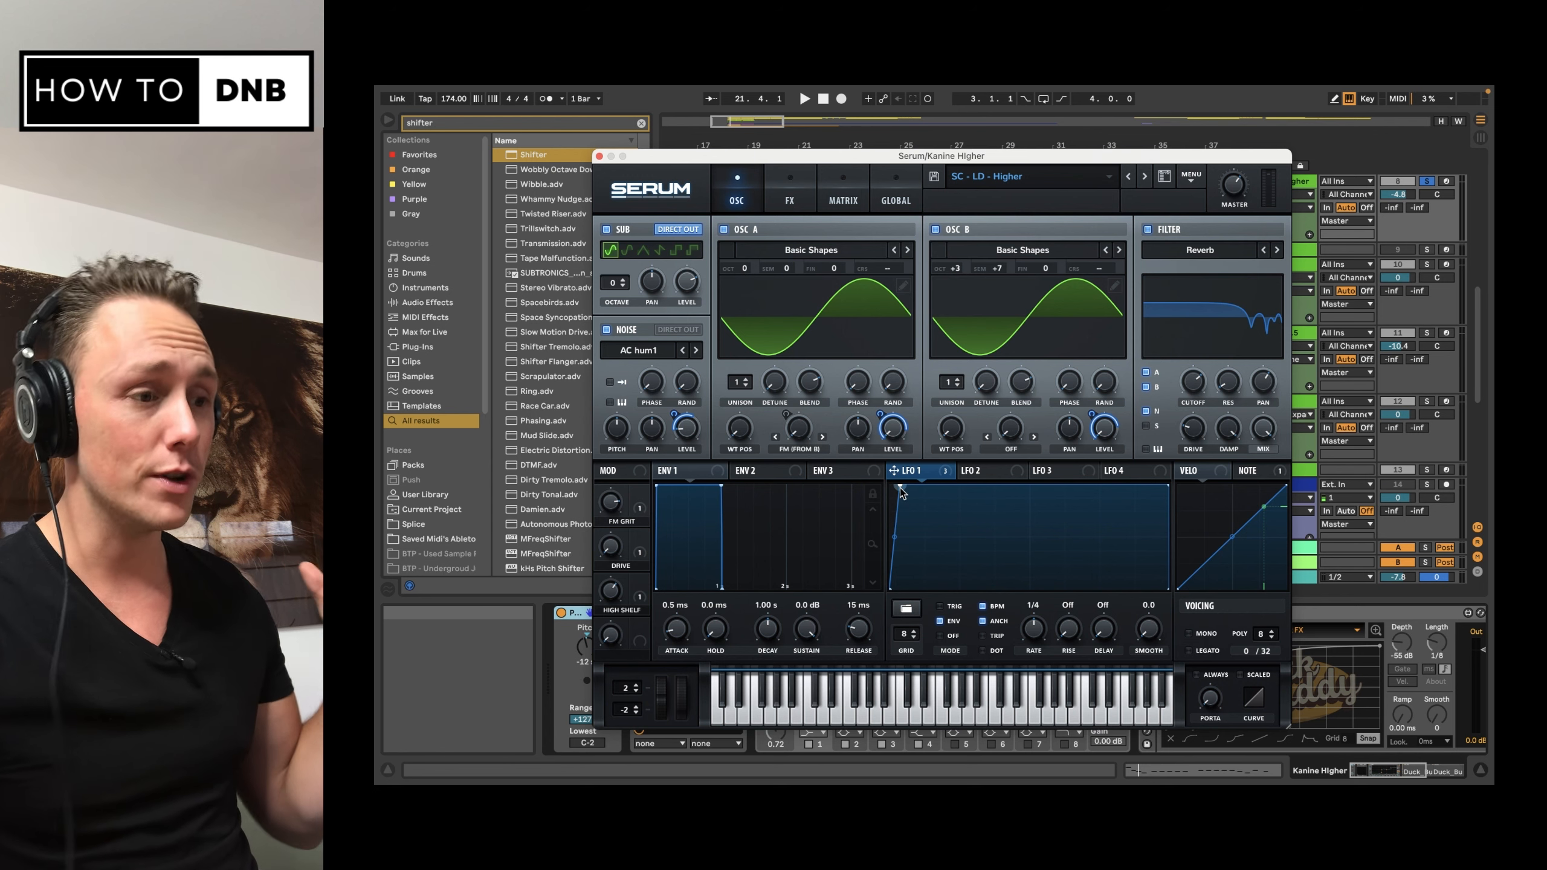
Step: Check which destinations LFO 1 modulates, and close the Serum window
right_click(909, 469)
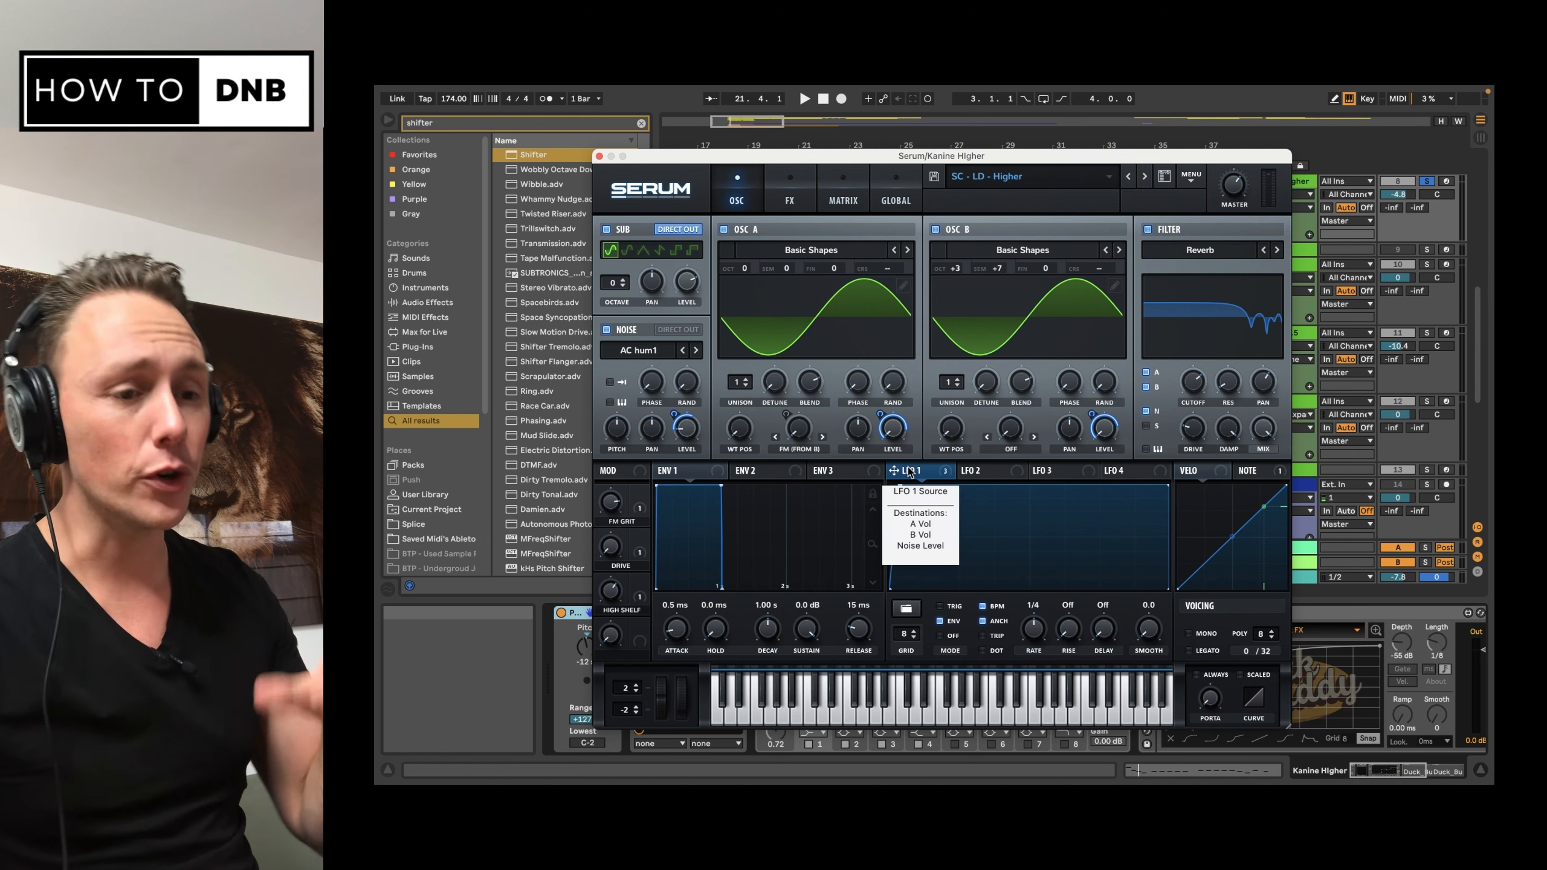
click(721, 442)
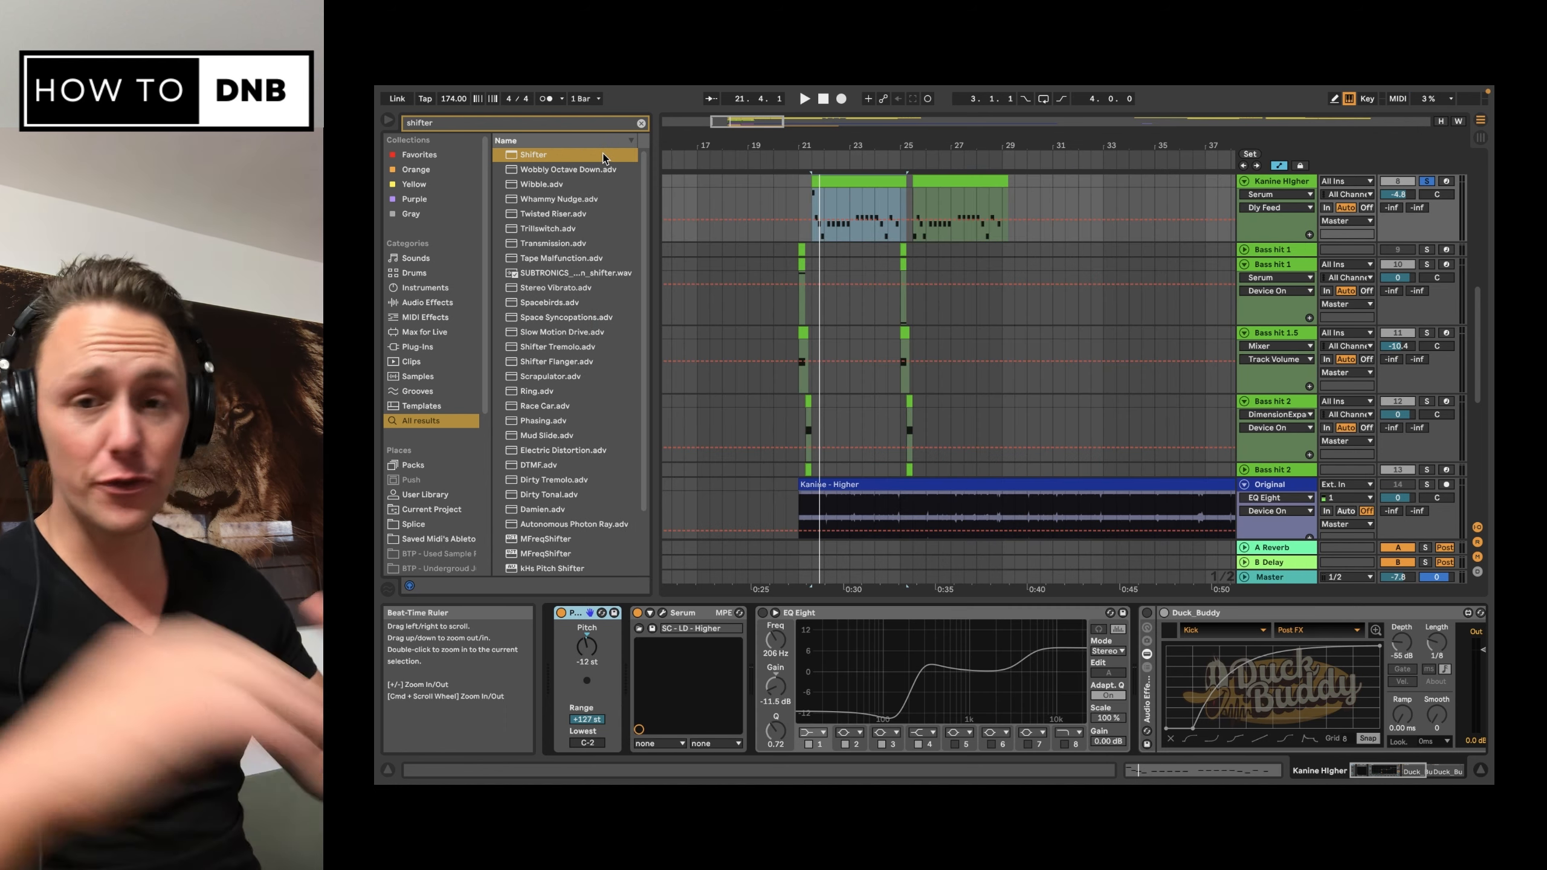
click(599, 156)
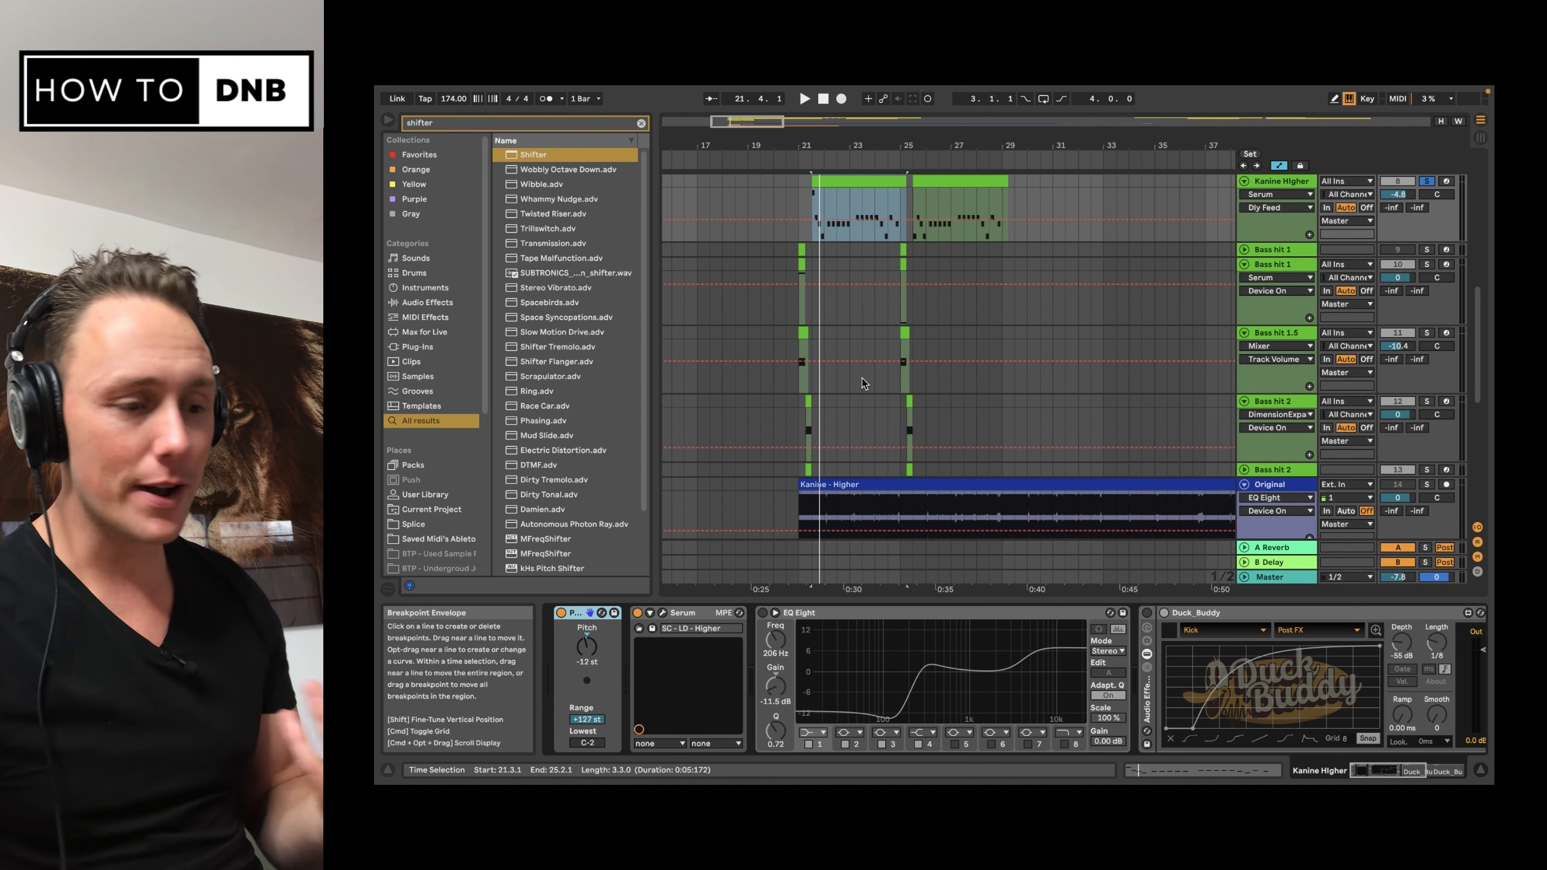
Step: Switch on EQ Eight on the Kanine Higher track and compare the bass with and without its high-shelf band 4
click(980, 612)
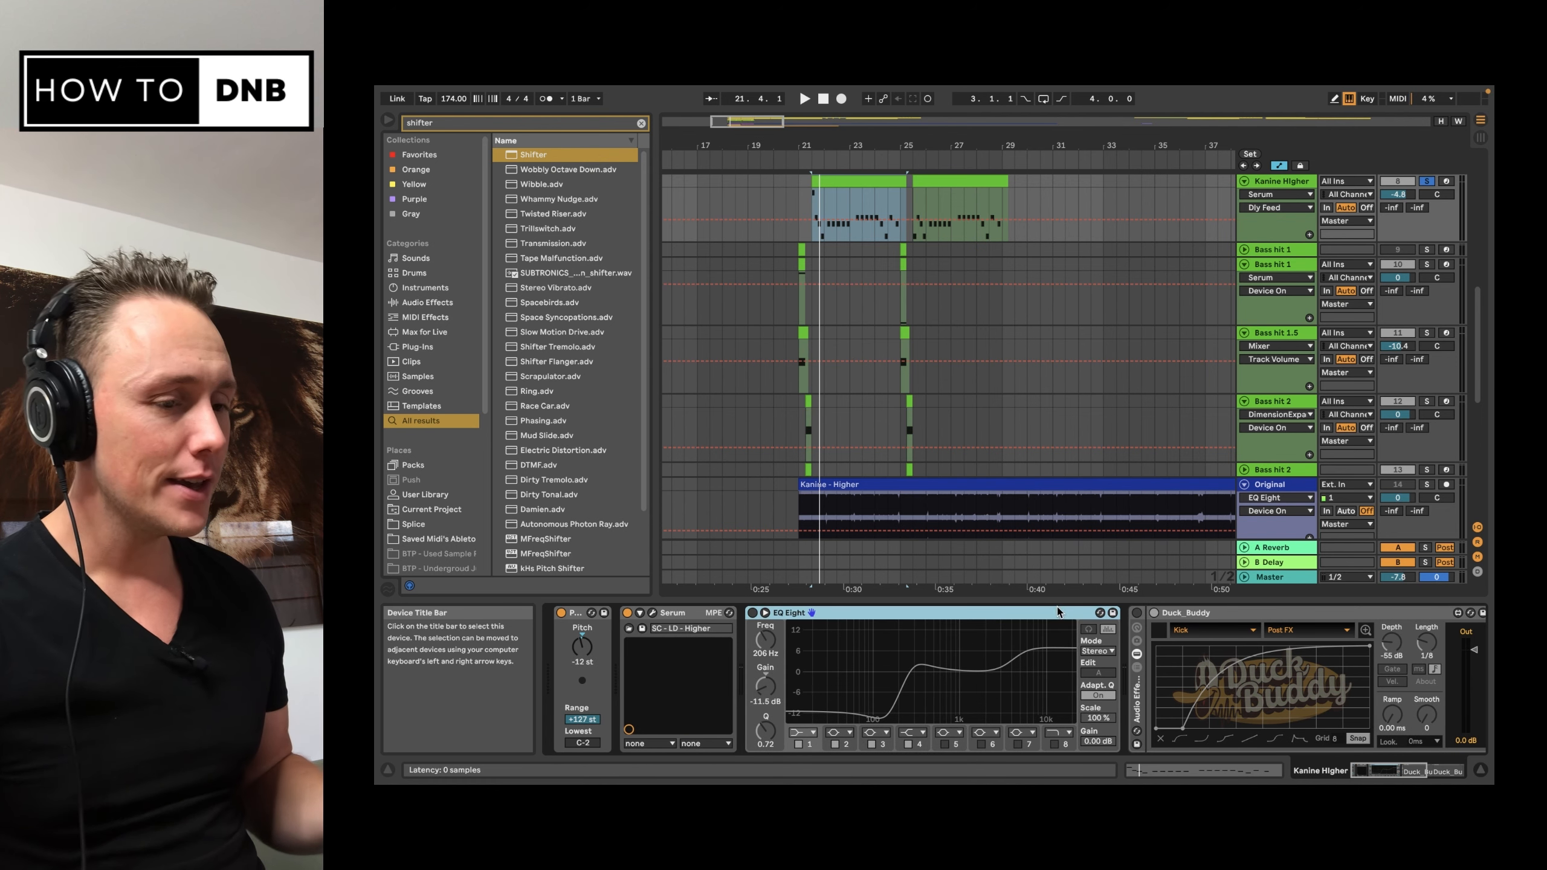
click(752, 612)
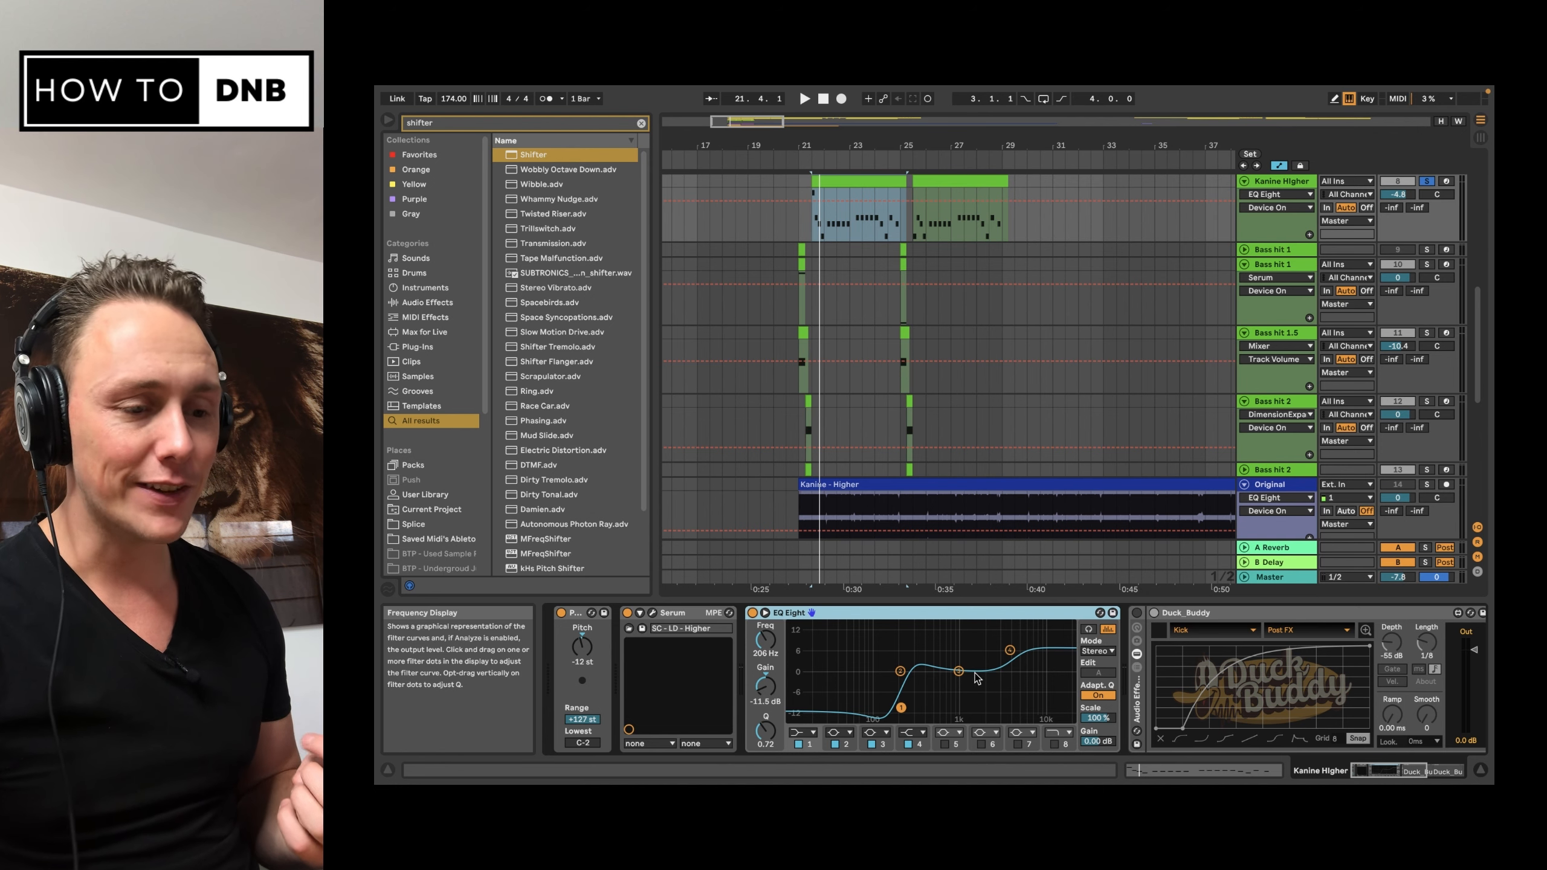
click(1009, 650)
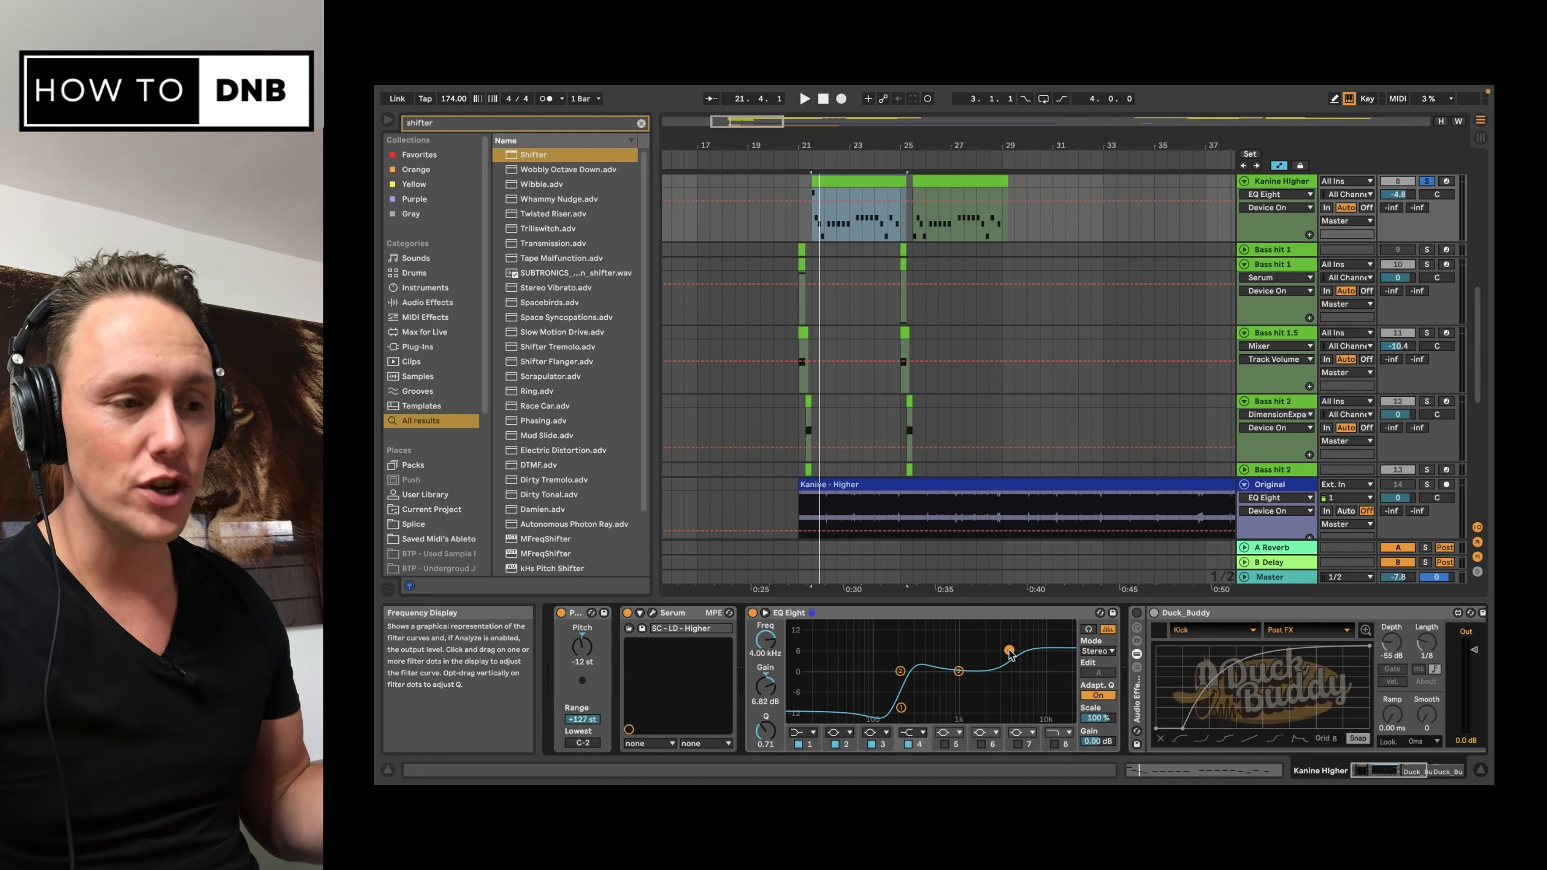
click(908, 743)
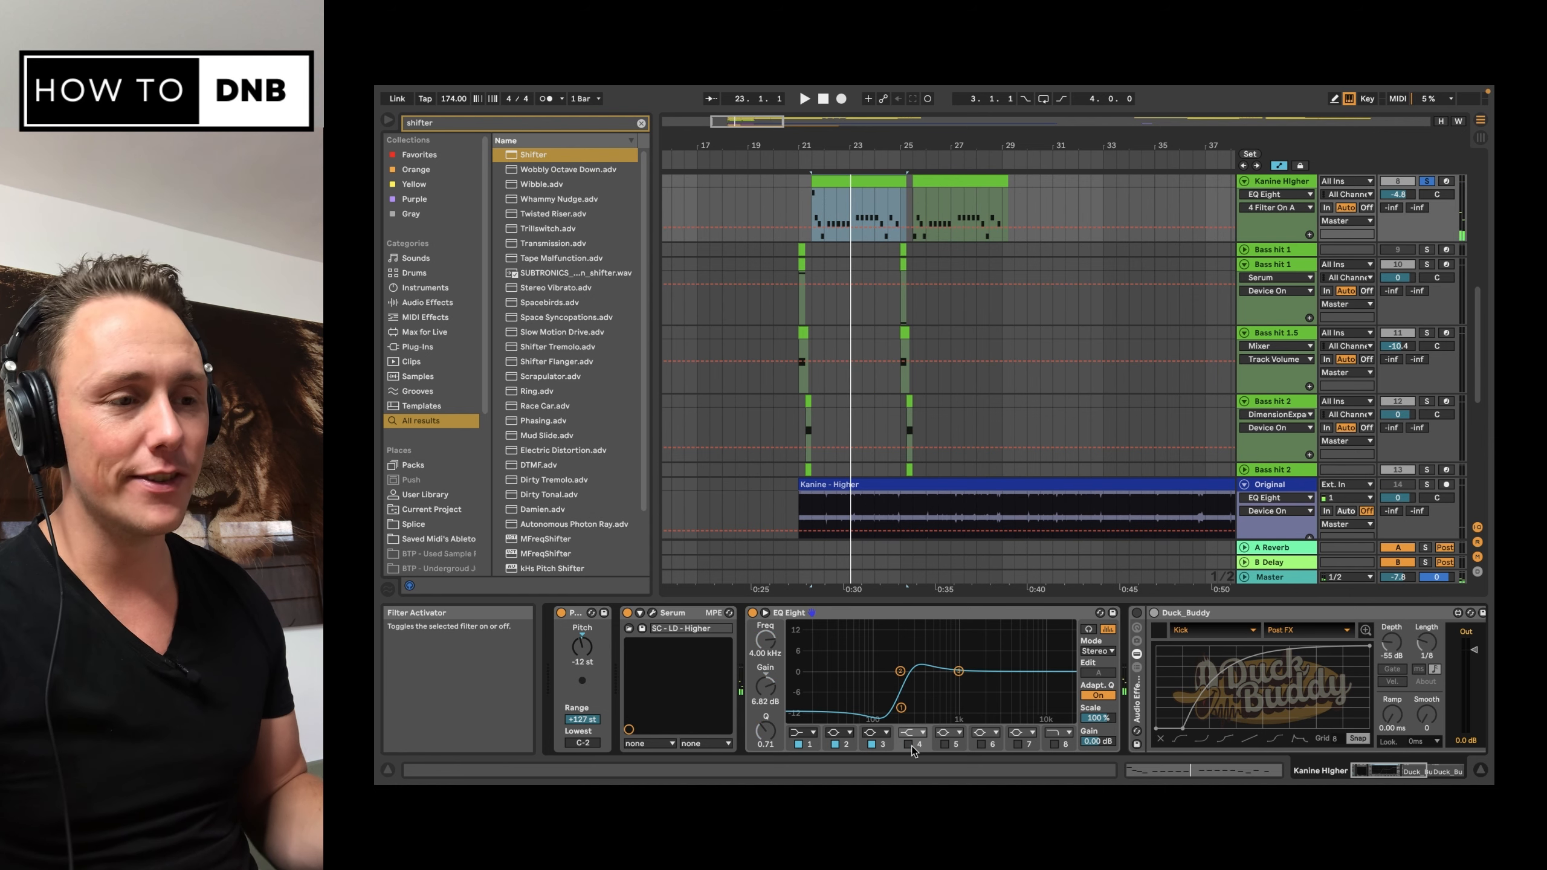
click(909, 744)
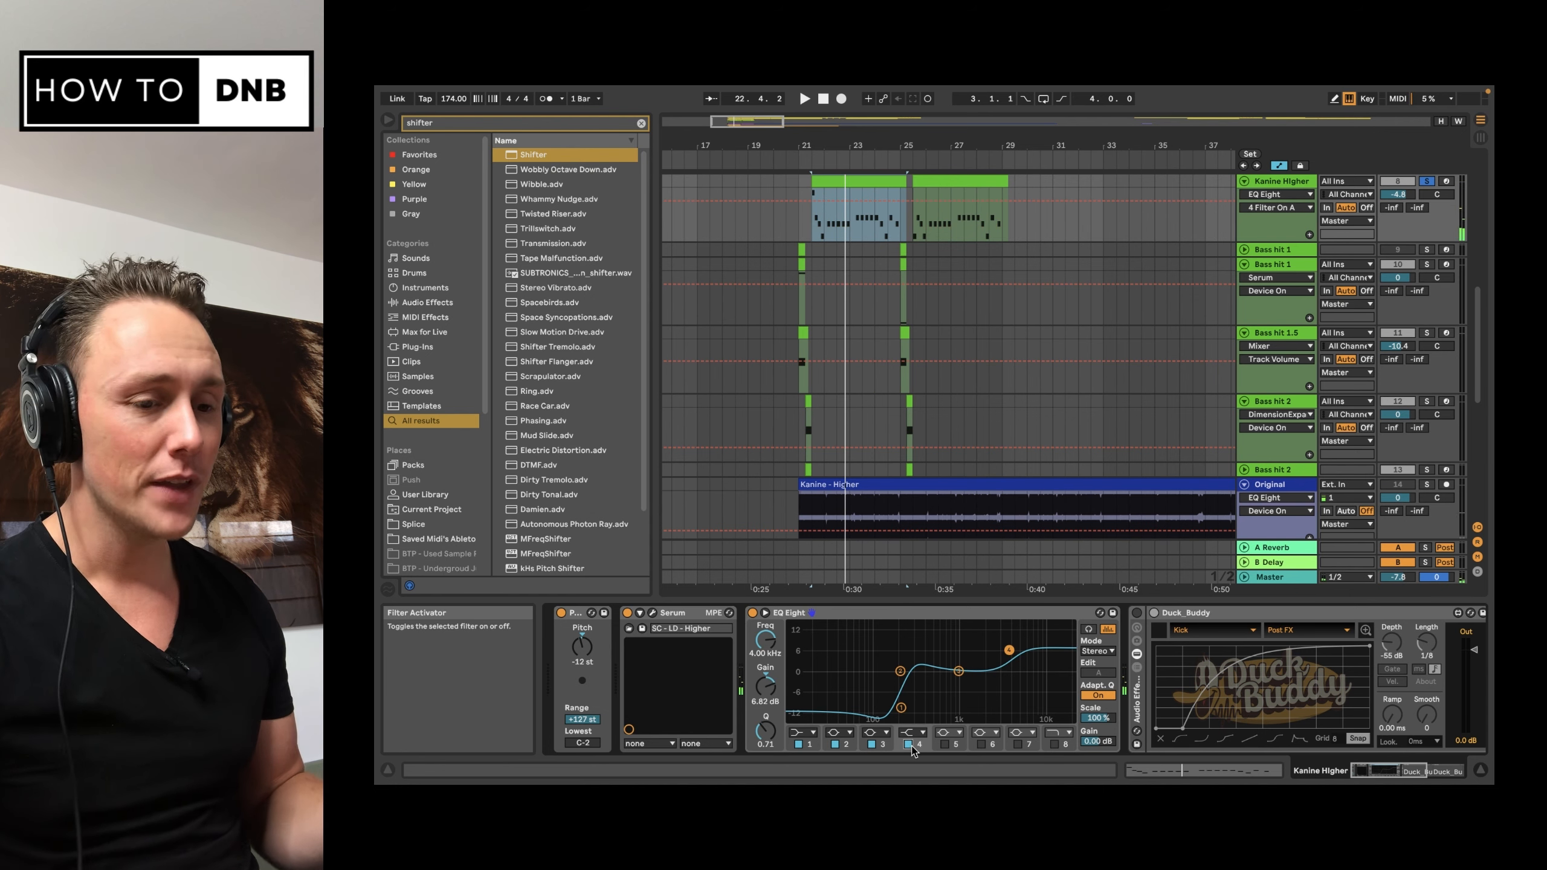
Step: Unsolo the Kanine Higher track and play the full mix from bar 21
scroll(1035, 700, right, 8)
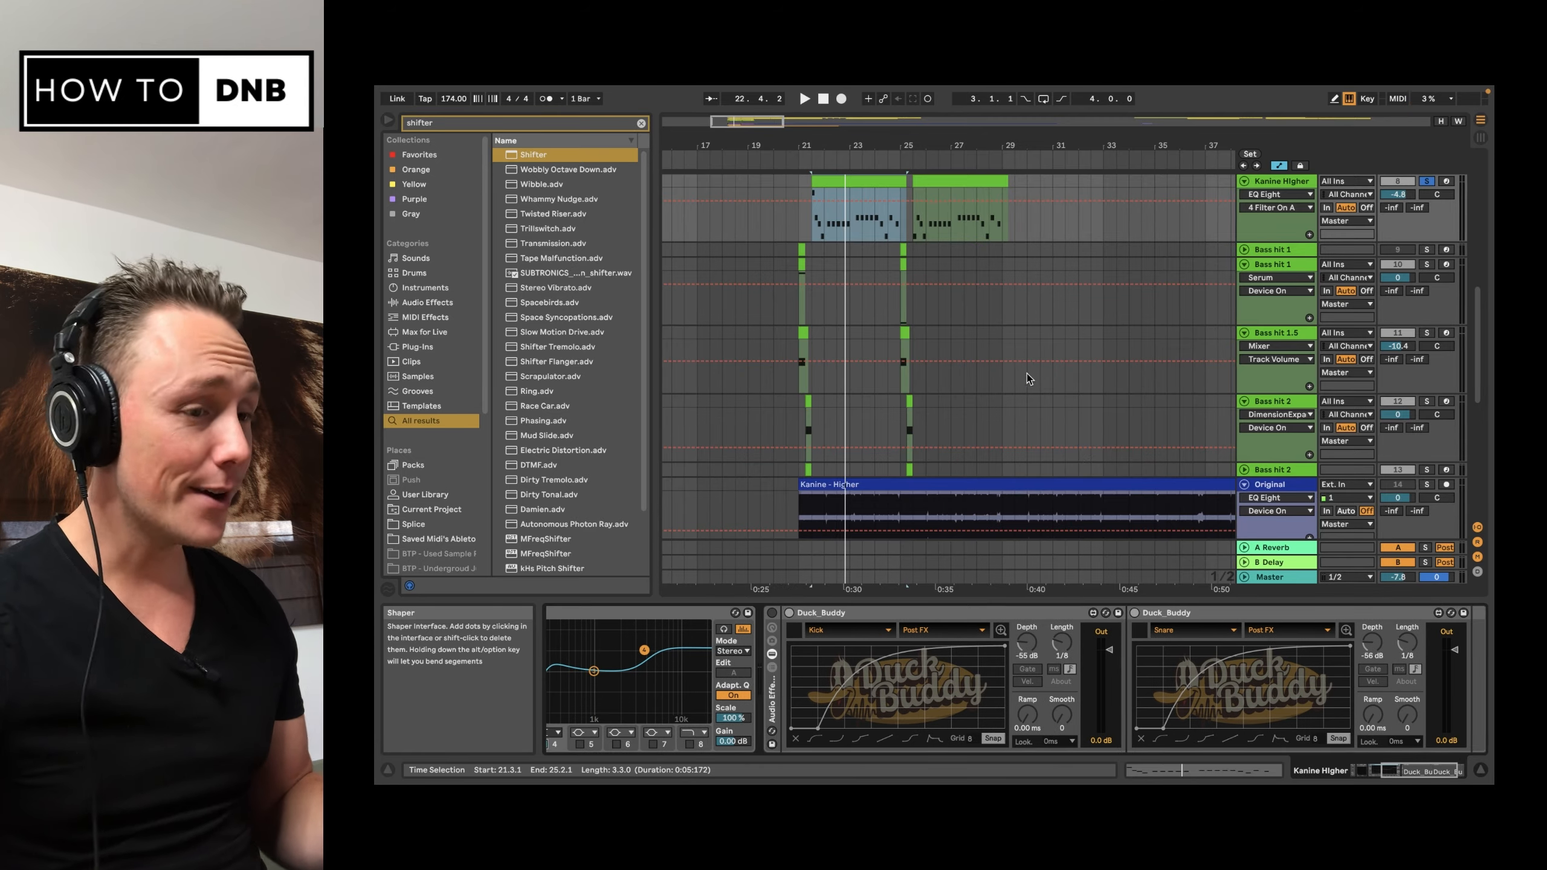
scroll(1027, 374, up, 3)
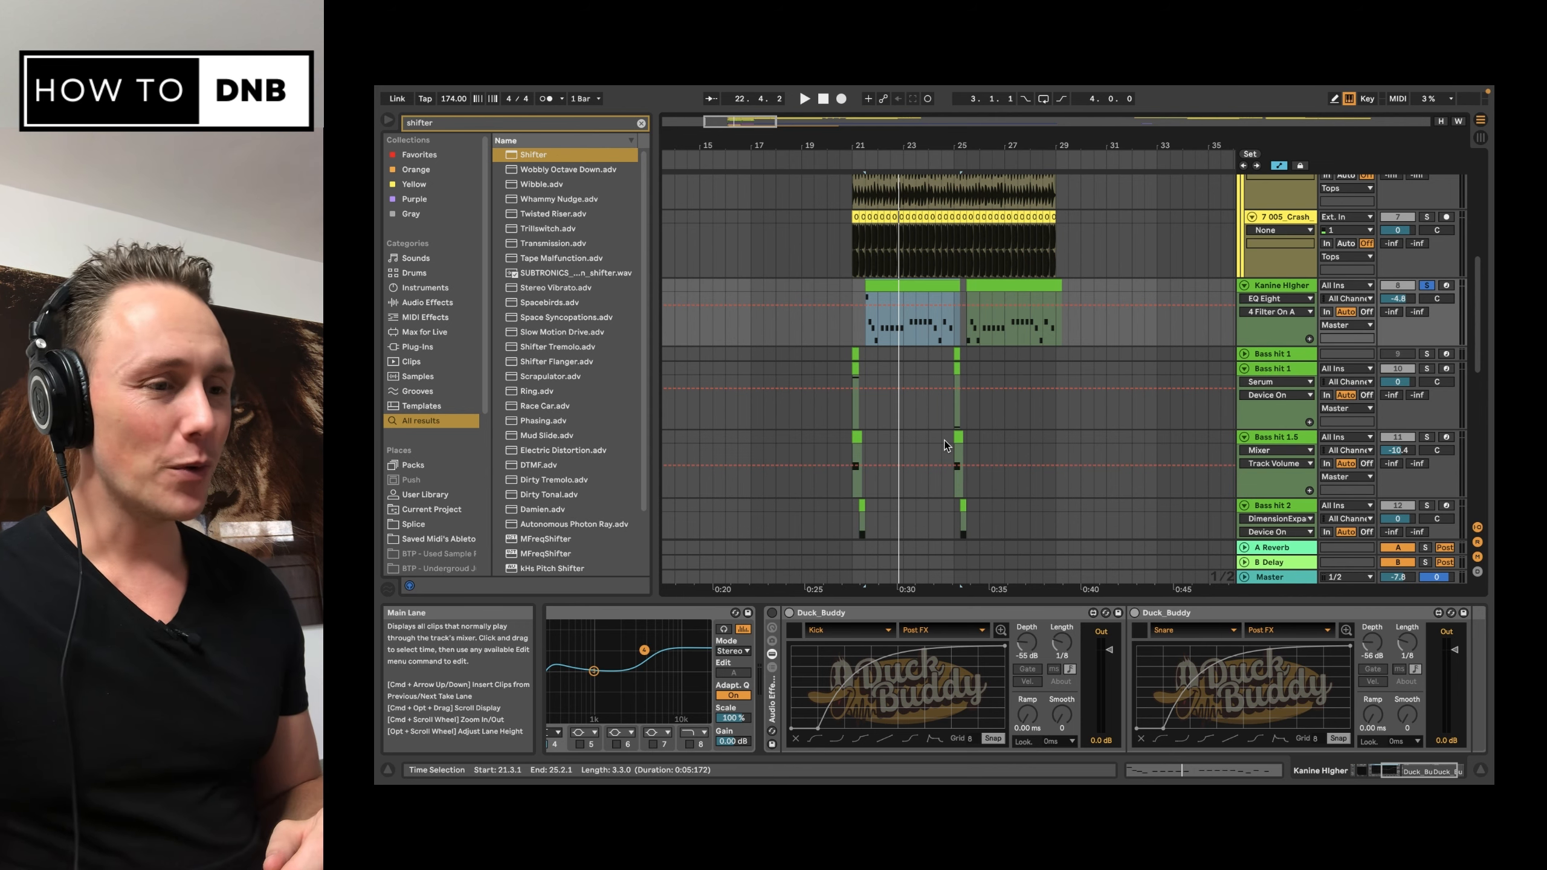
click(853, 342)
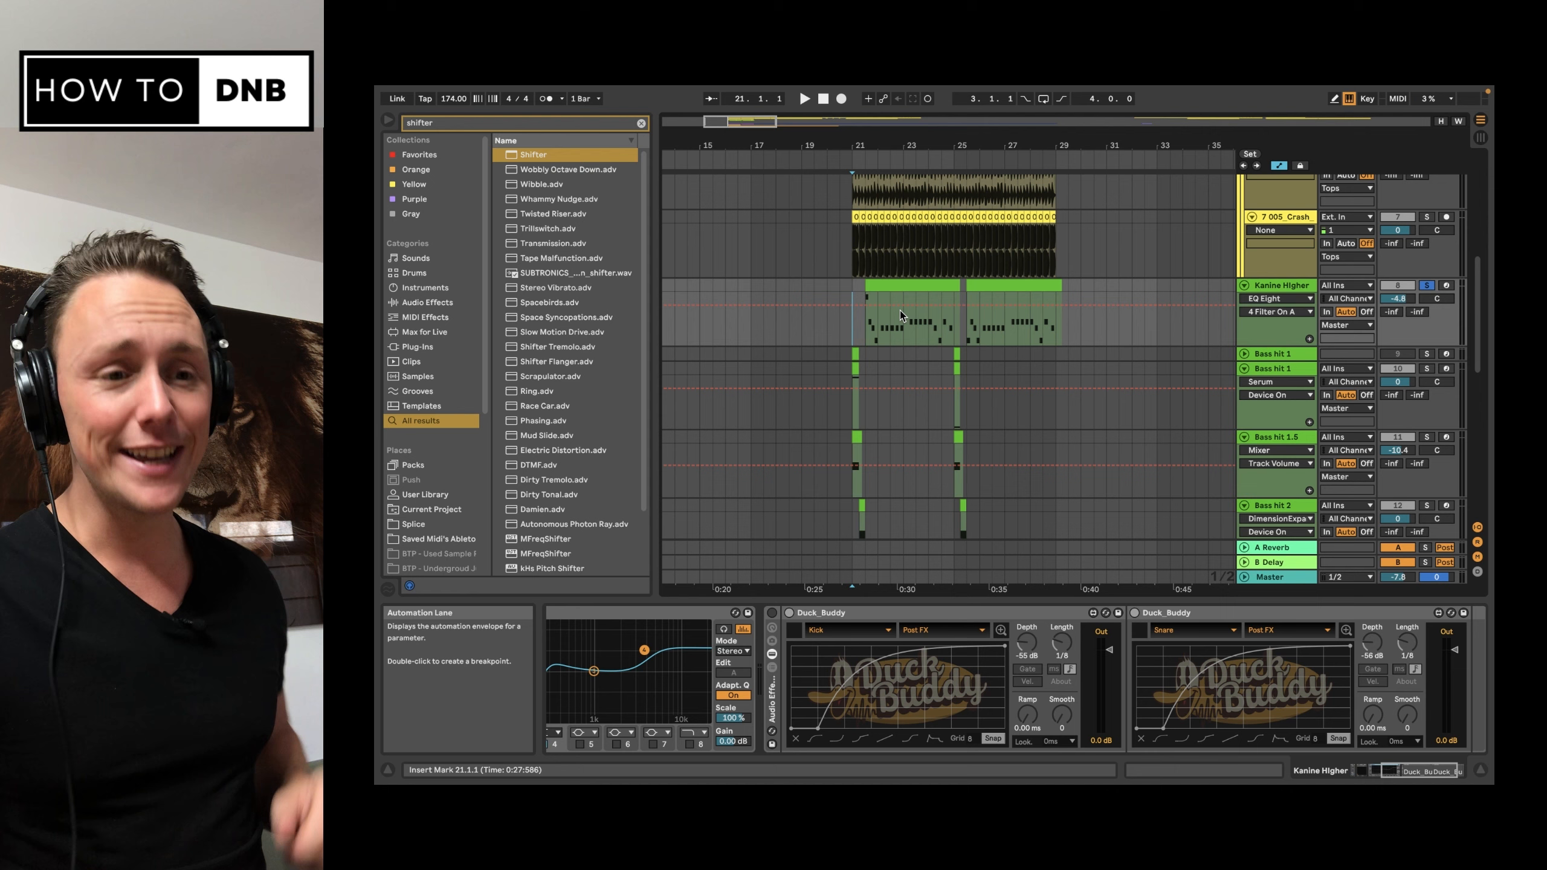
click(1425, 285)
key(space)
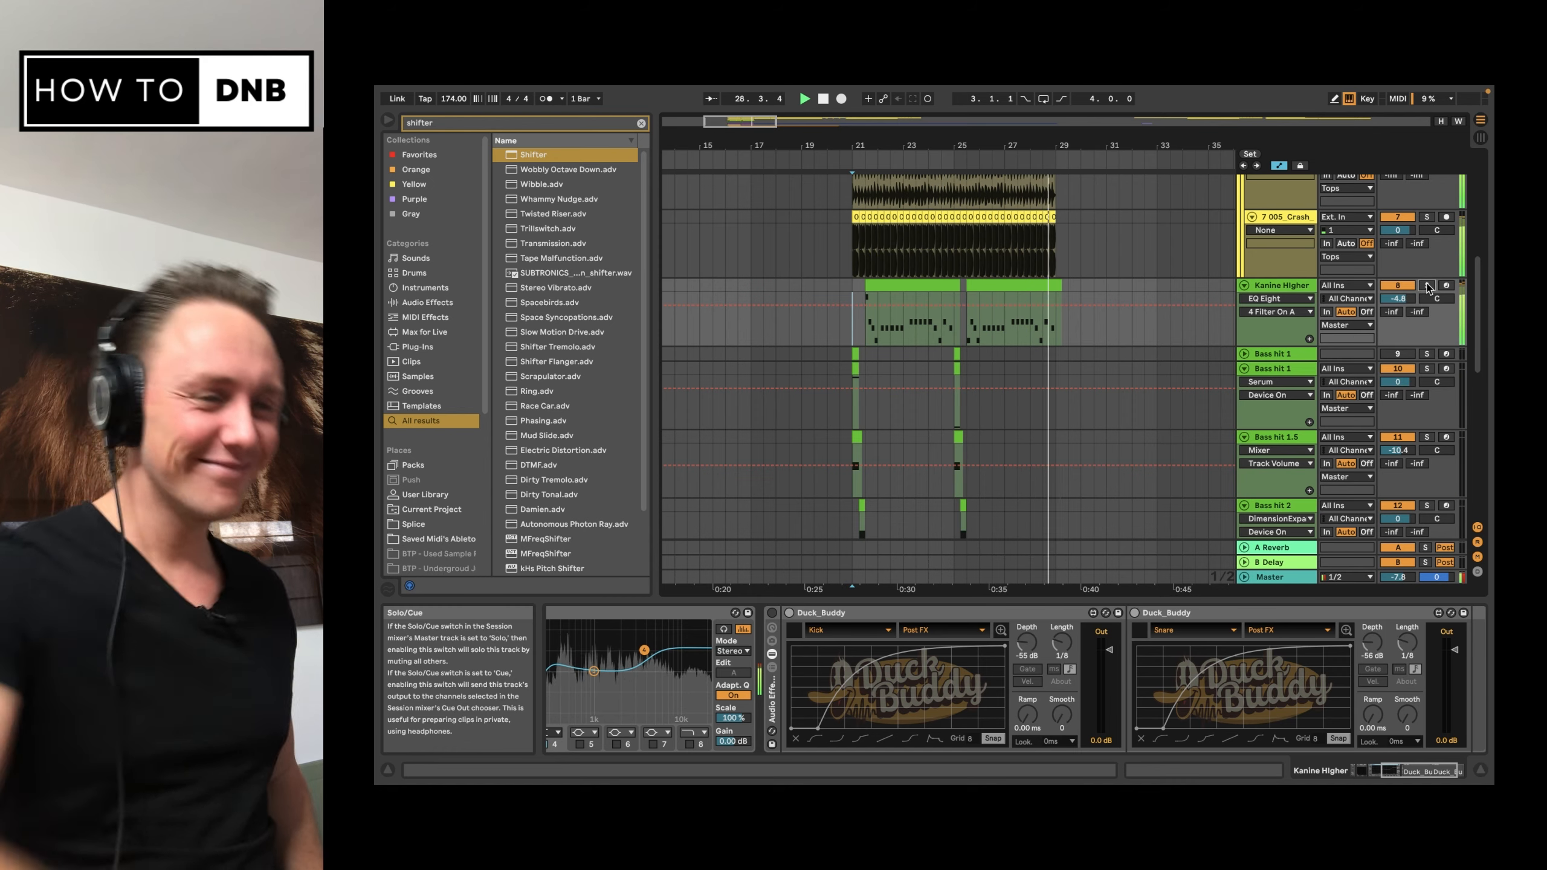
key(space)
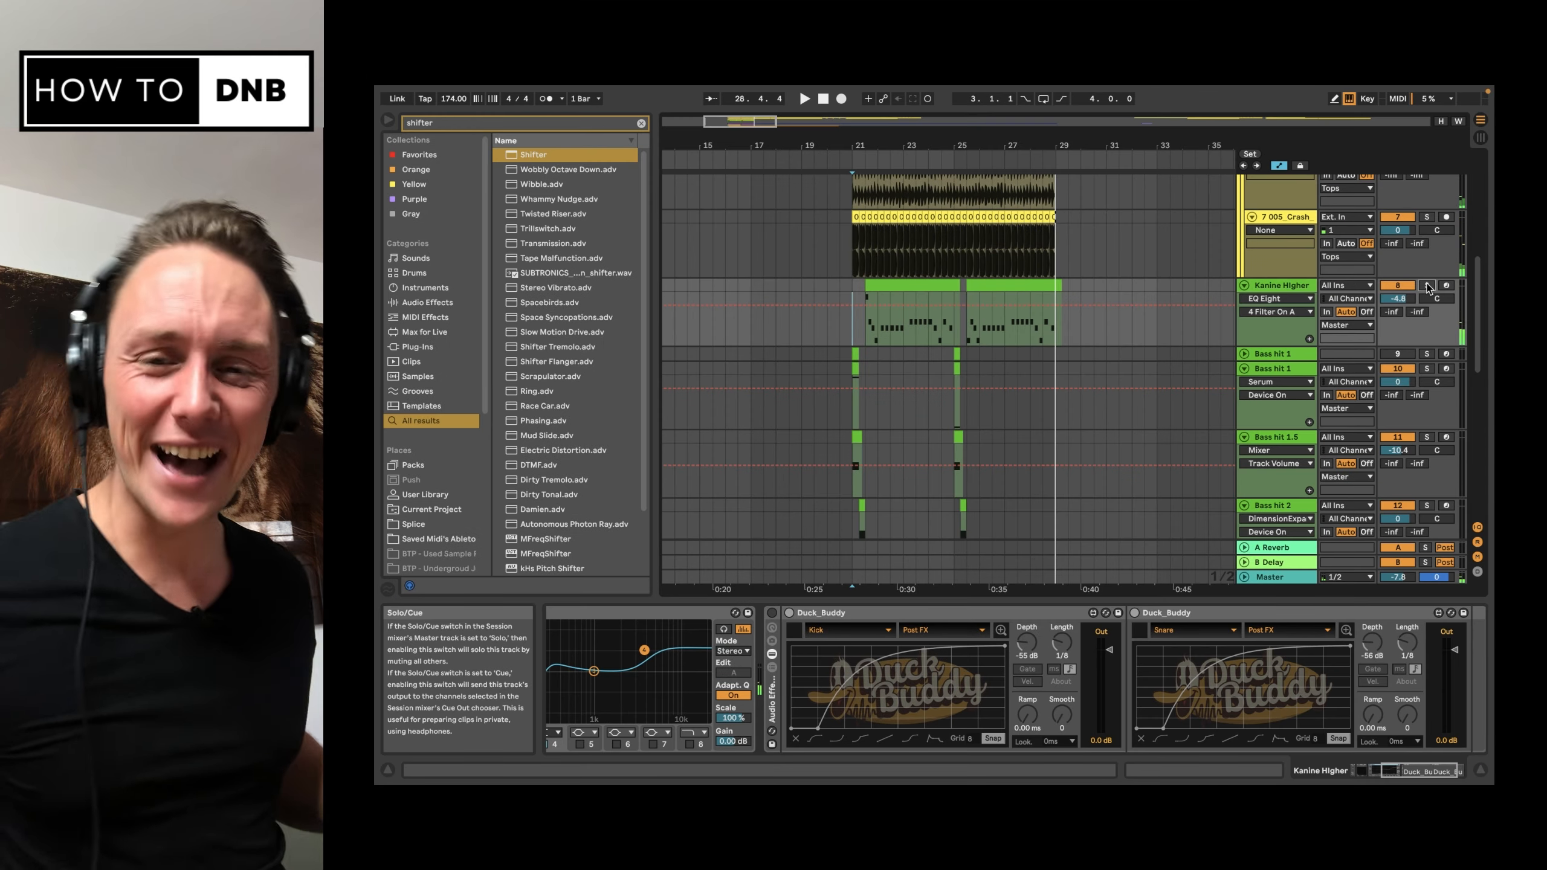